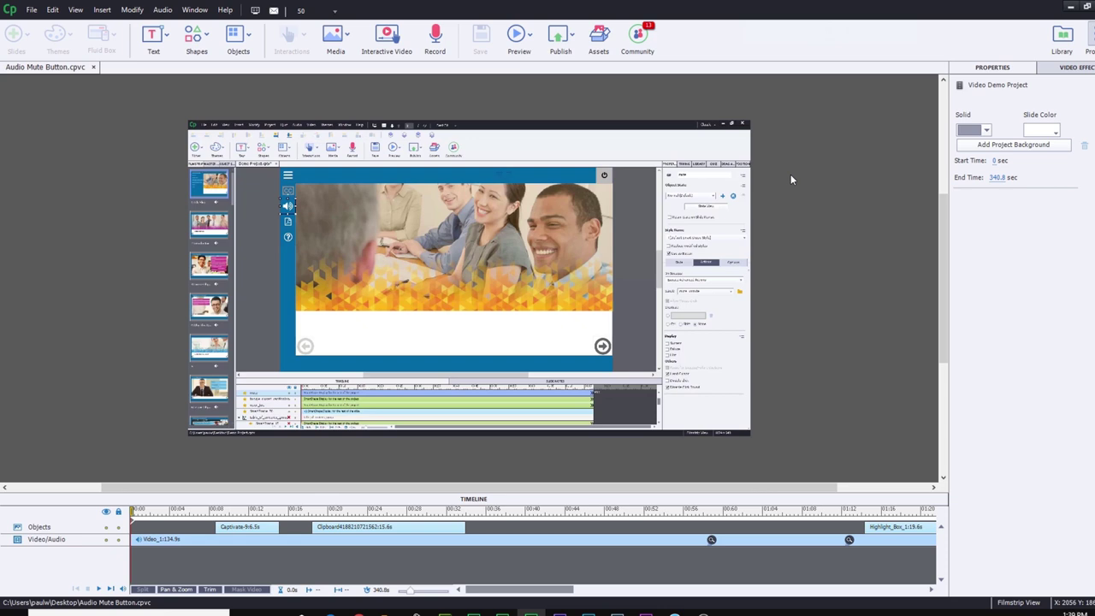
Step: Export the video clip's narration as Recording1.wav to the Desktop and close the narration editor
click(604, 539)
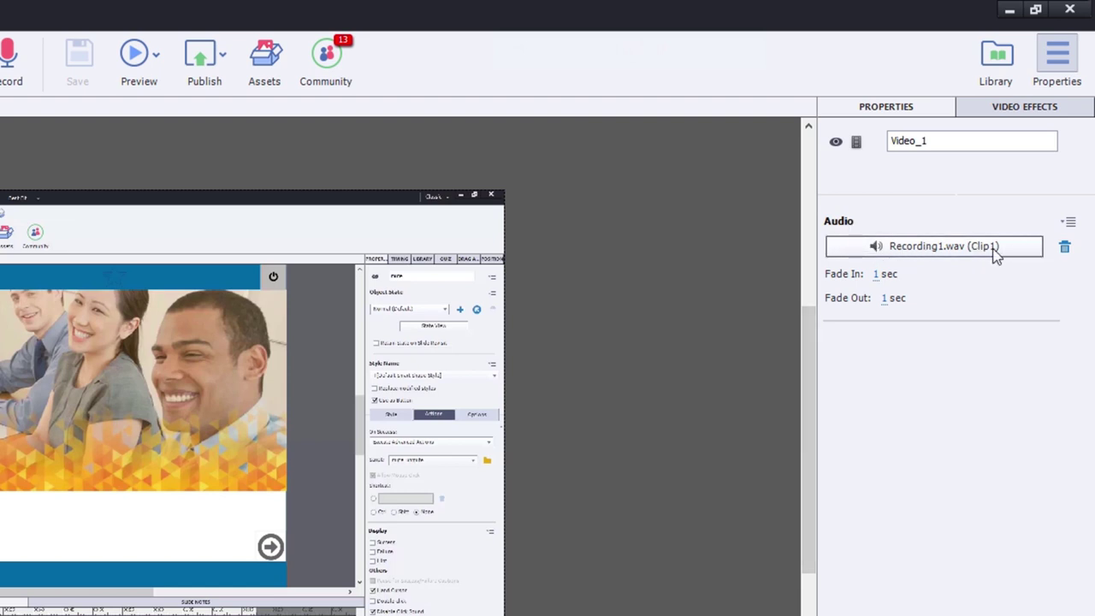
click(940, 246)
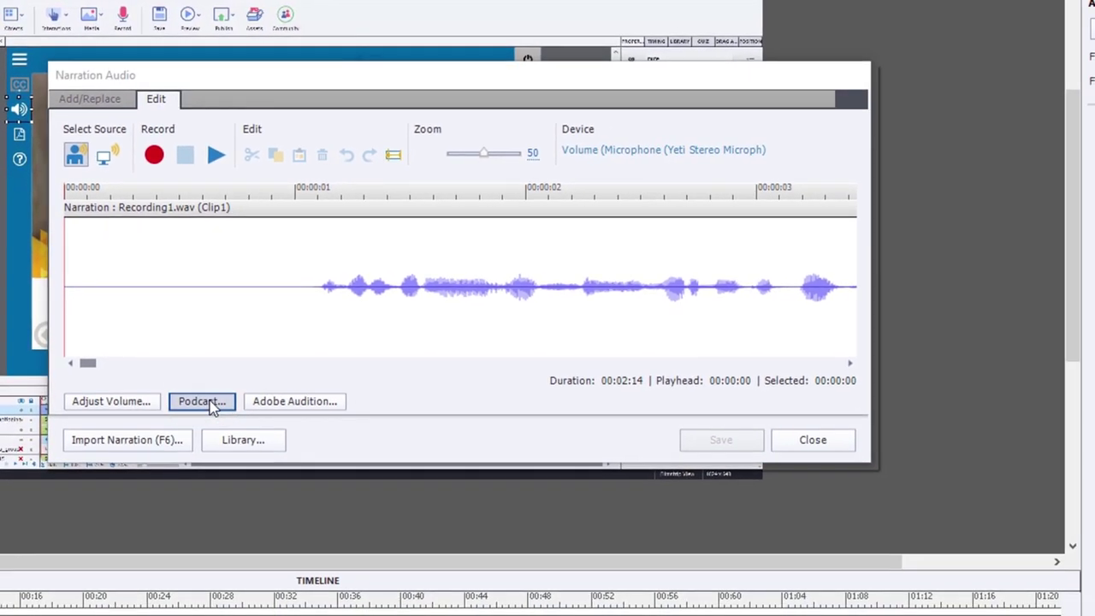
click(220, 425)
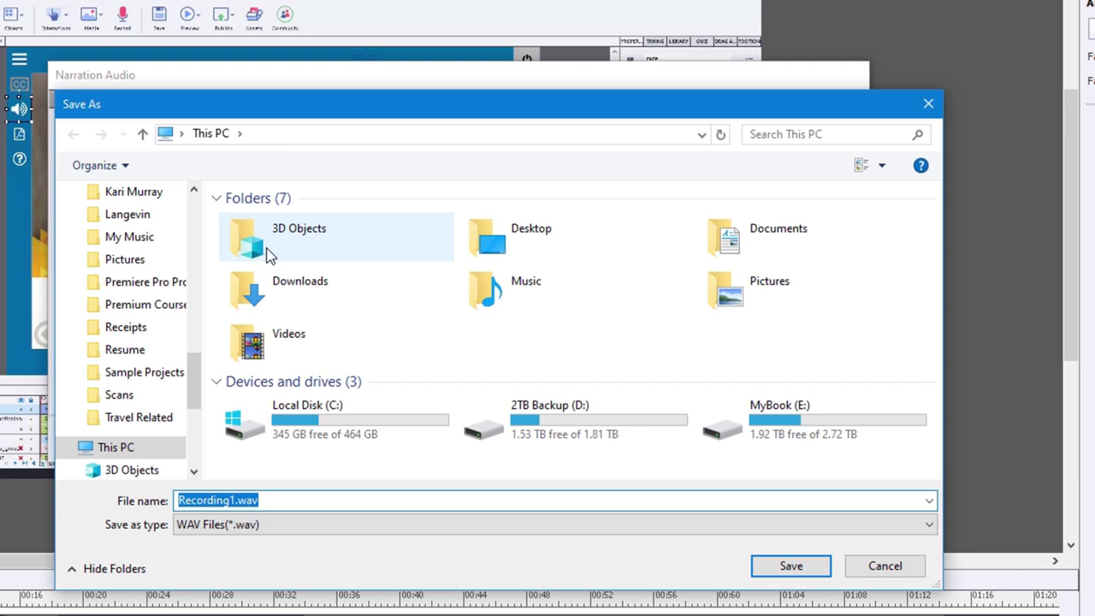
double_click(487, 240)
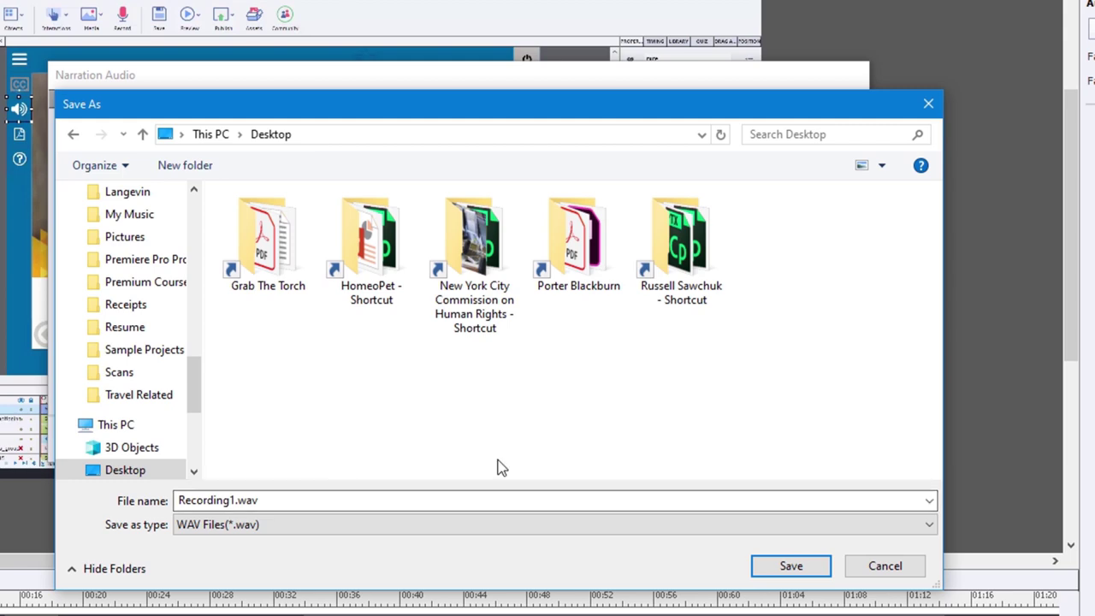
click(792, 566)
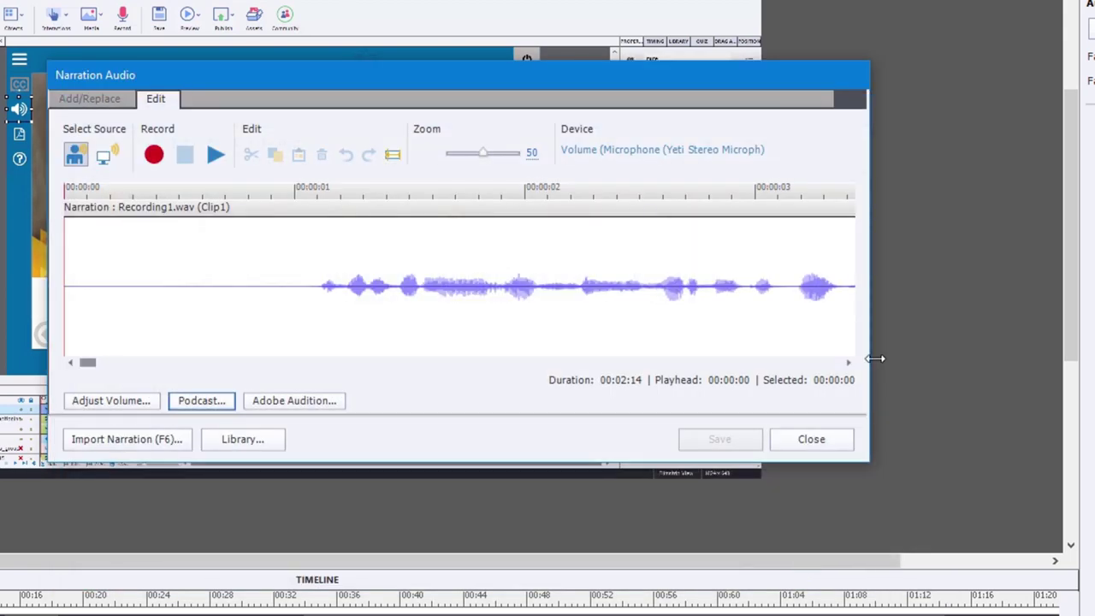
click(810, 441)
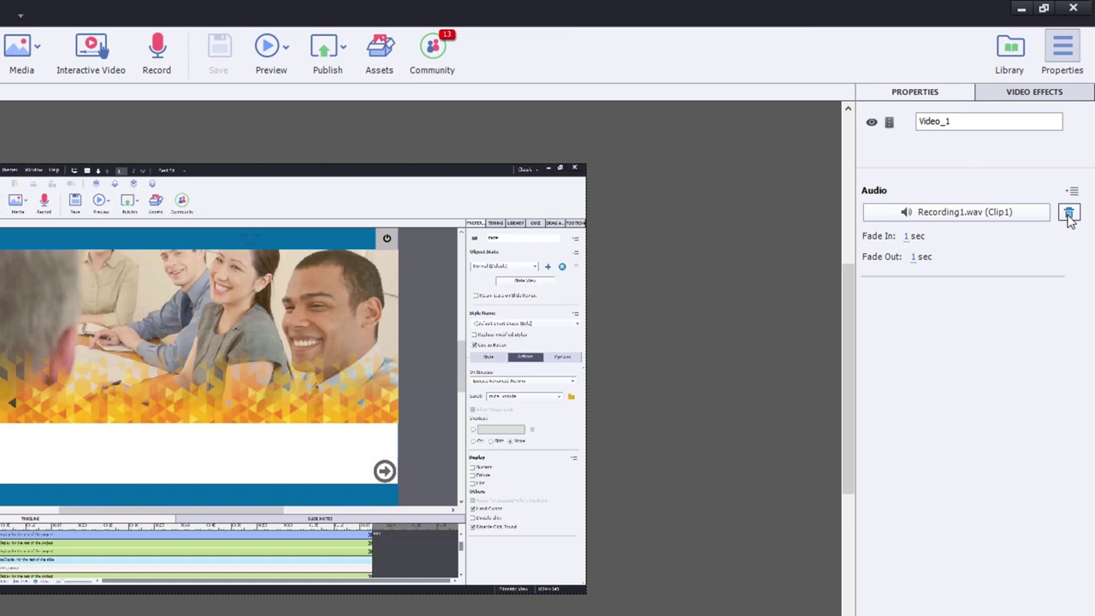
Step: Delete the video clip's audio, then close the Audio Mute Button project, saving its changes
click(1069, 213)
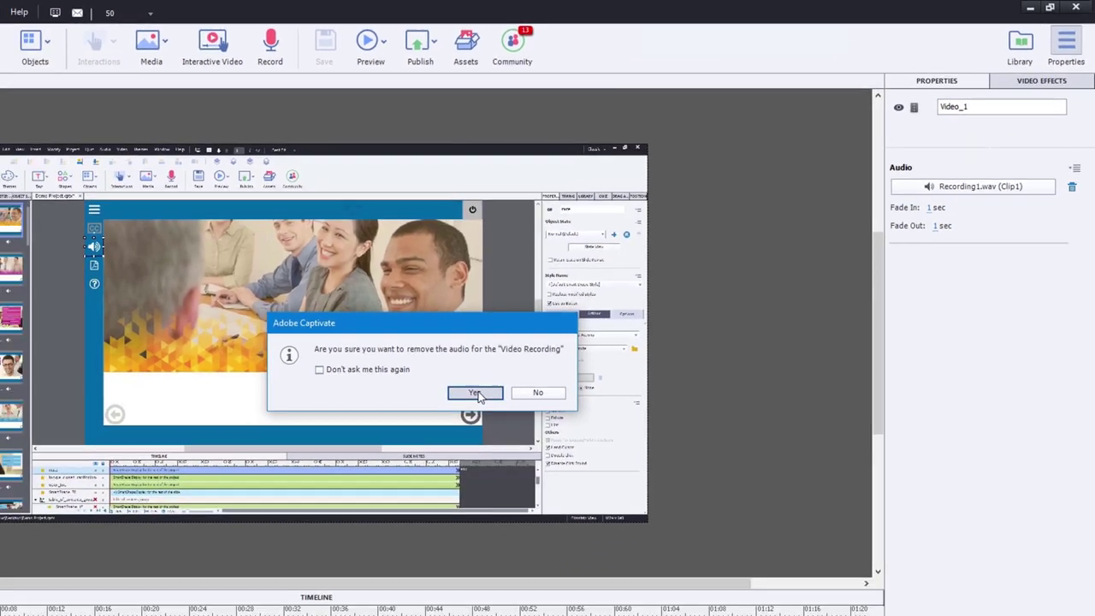
click(391, 446)
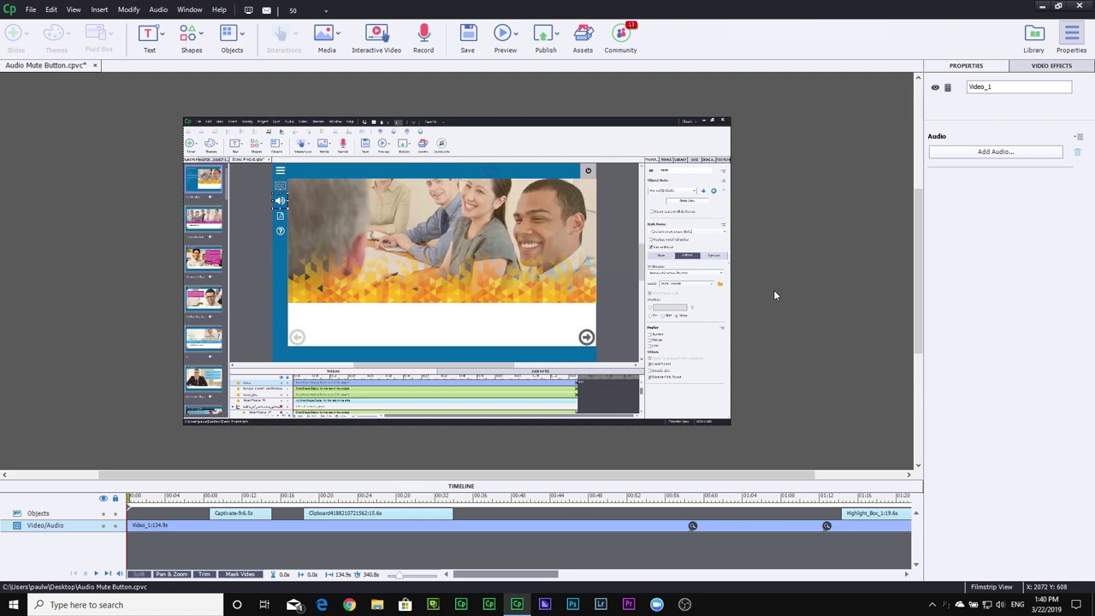
click(95, 66)
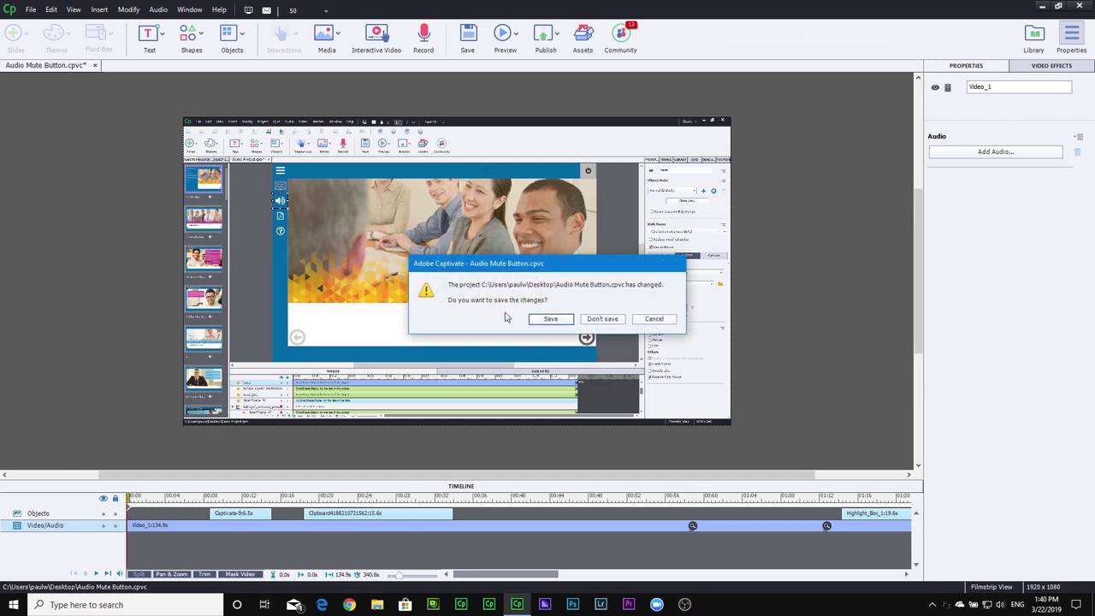
click(551, 318)
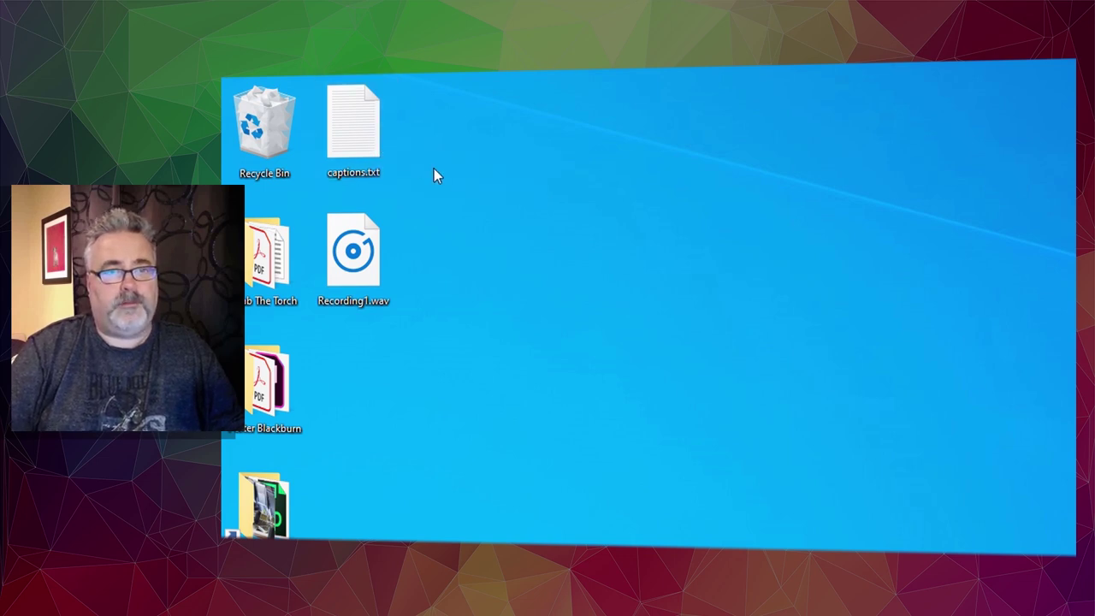
Step: Select the exported Recording1.wav on the desktop beside captions.txt
click(358, 265)
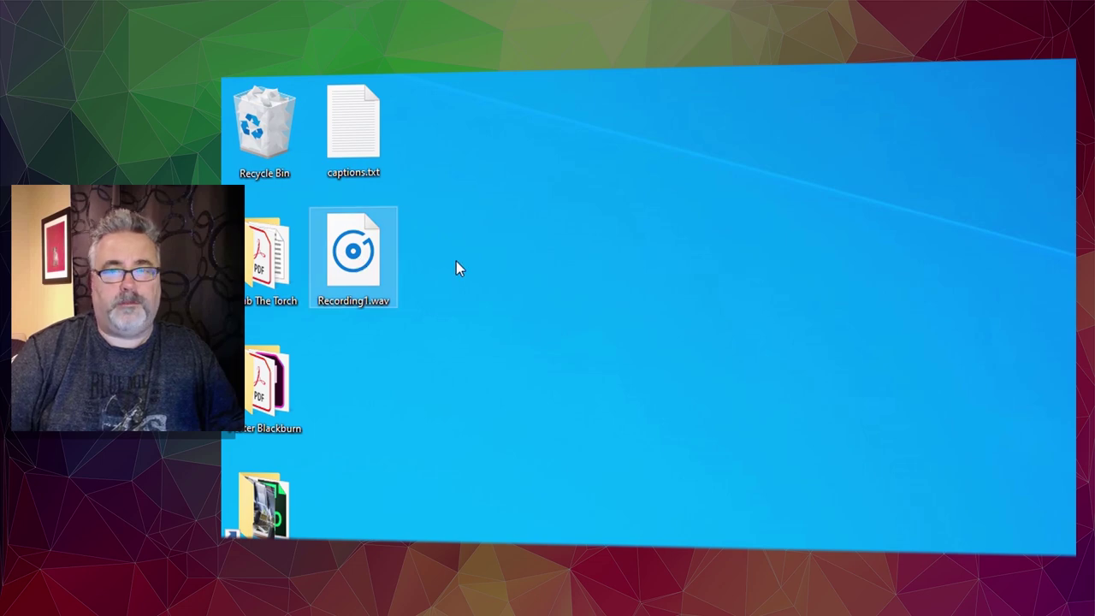
scroll(455, 260, down, 2)
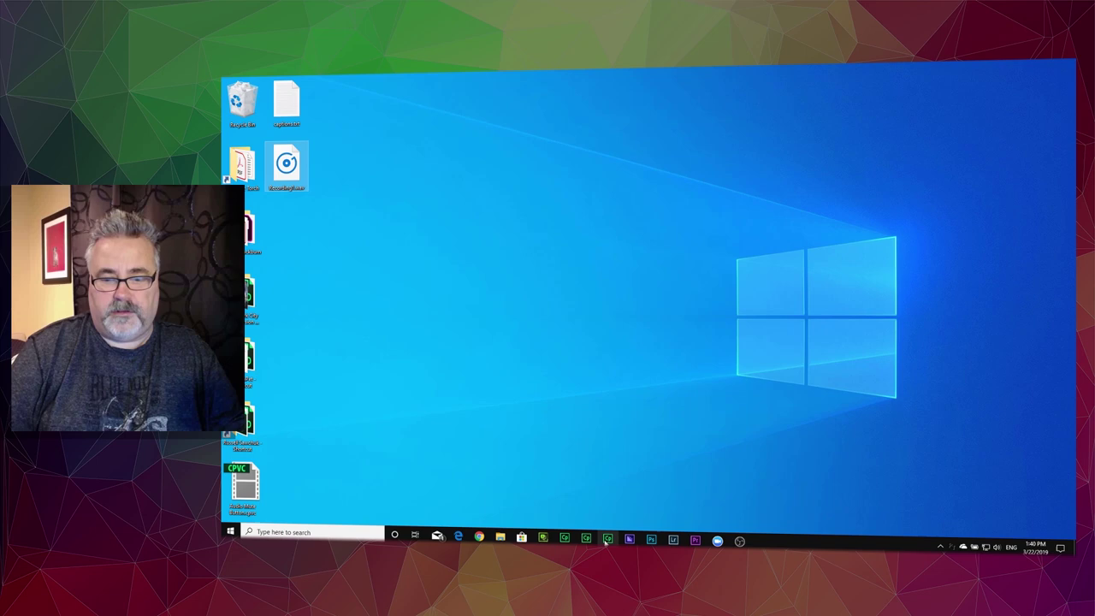
Step: Create a new blank Captivate project with a 1920 x 1080 canvas
click(607, 539)
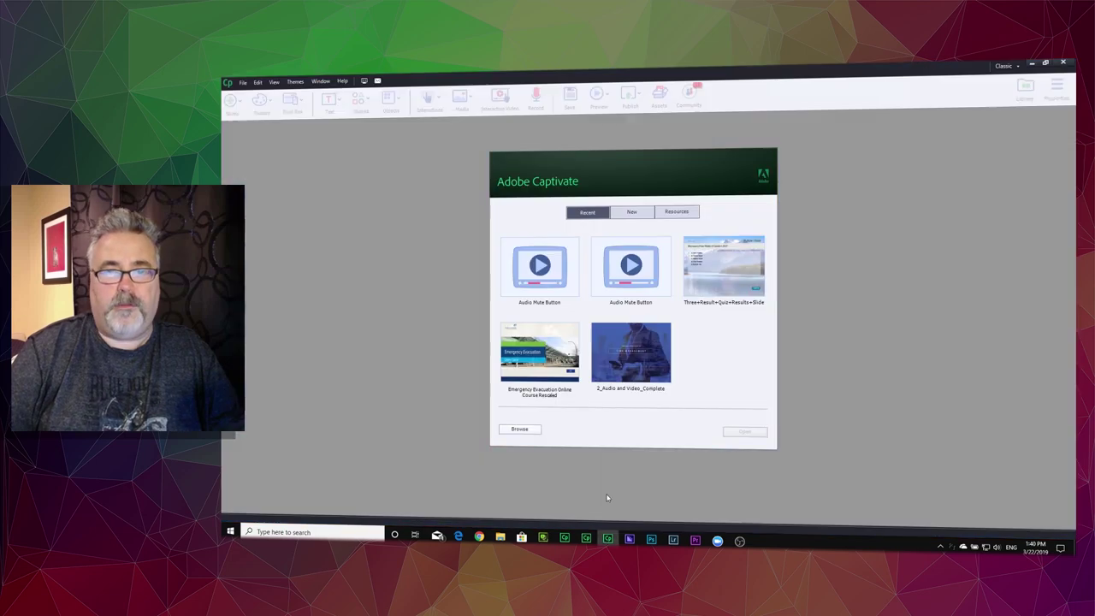
click(632, 216)
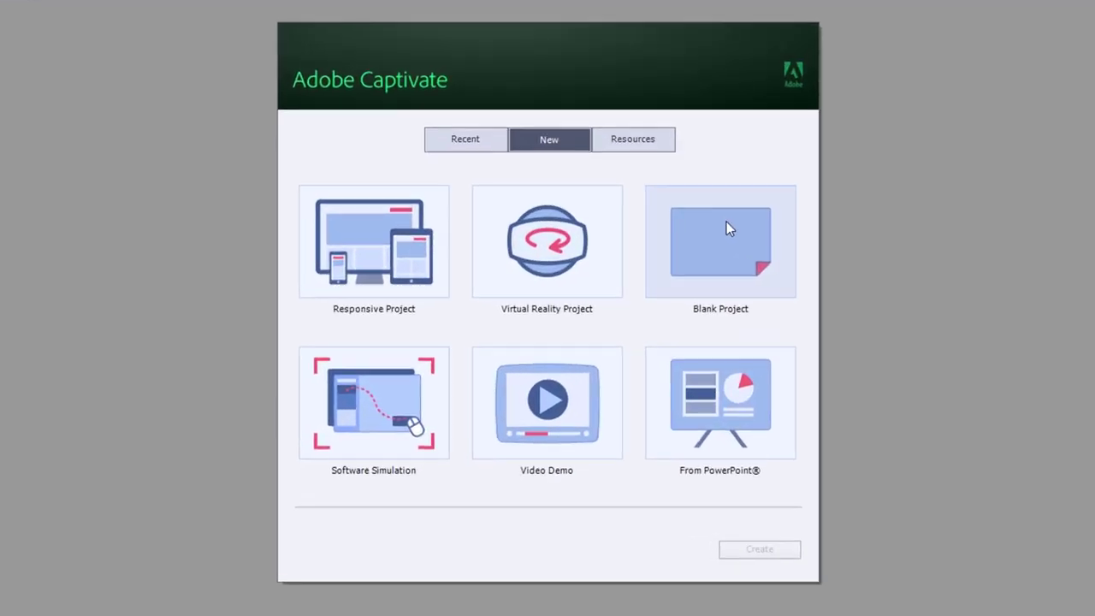
click(727, 224)
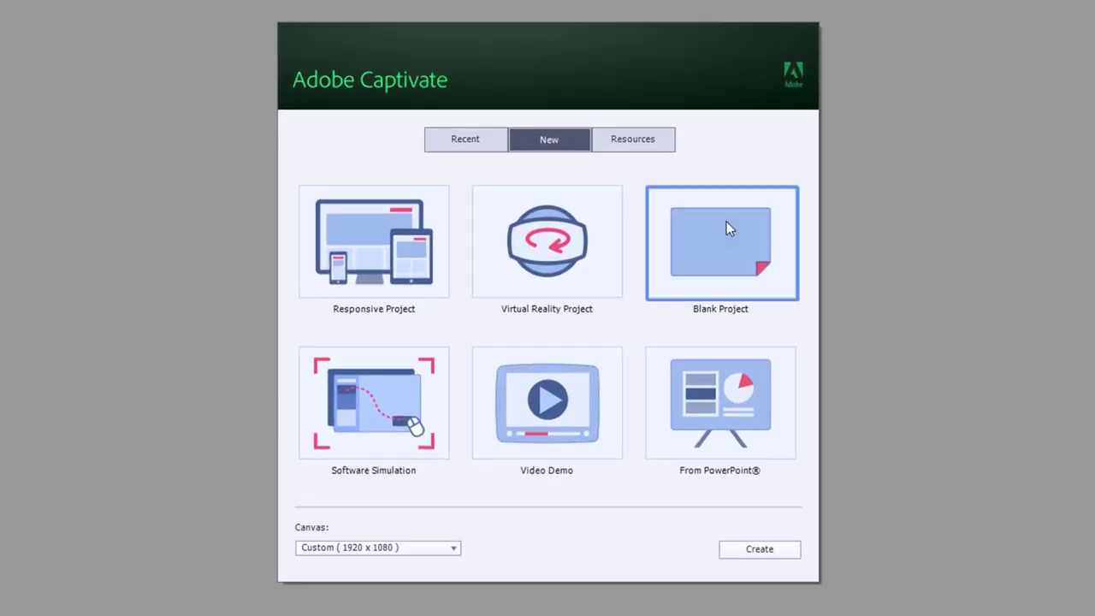
click(411, 552)
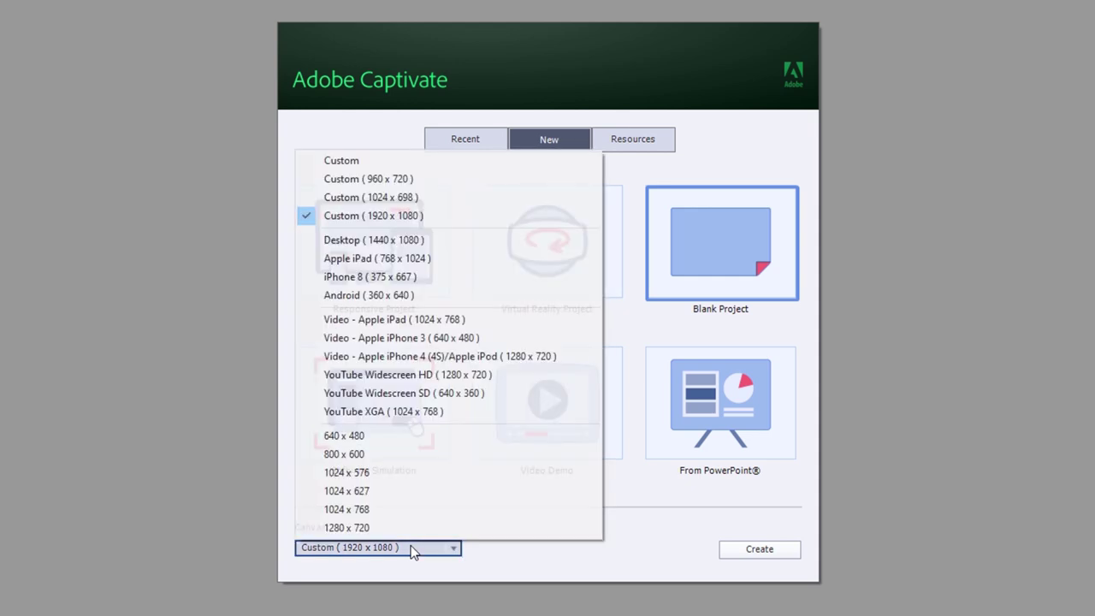
click(442, 216)
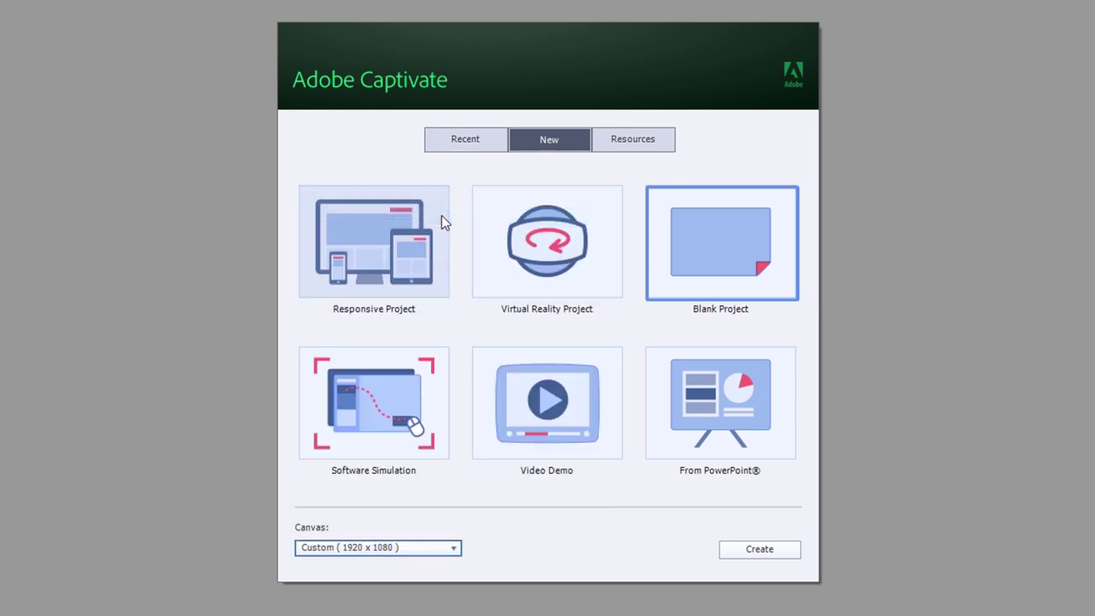
click(758, 554)
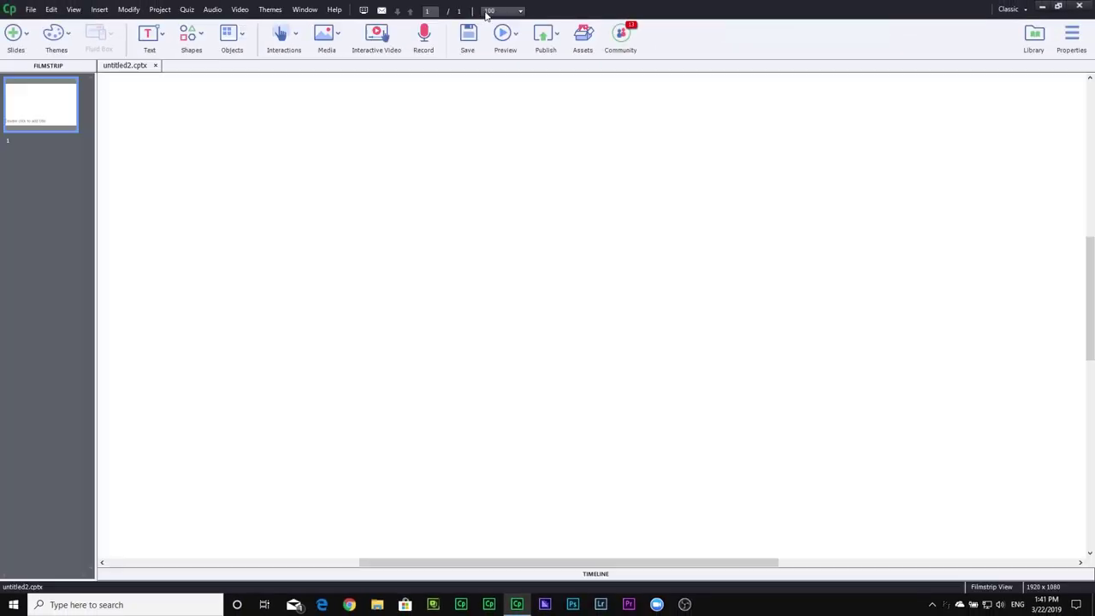
Step: Zoom the slide view to 66% and insert Audio Mute Button.cpvc as a new video slide
click(503, 11)
click(502, 63)
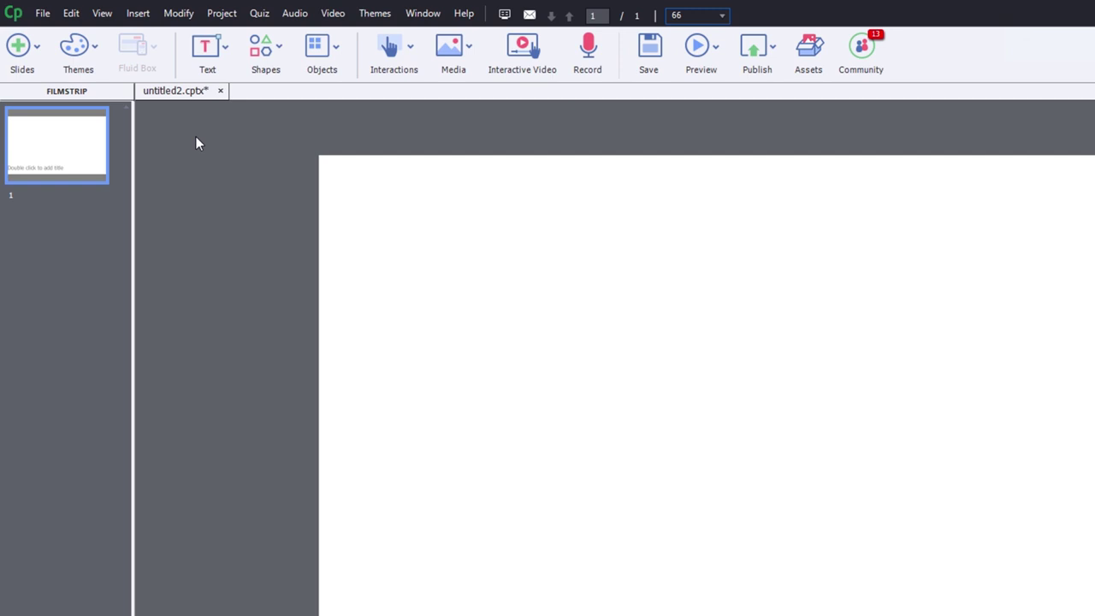
click(142, 13)
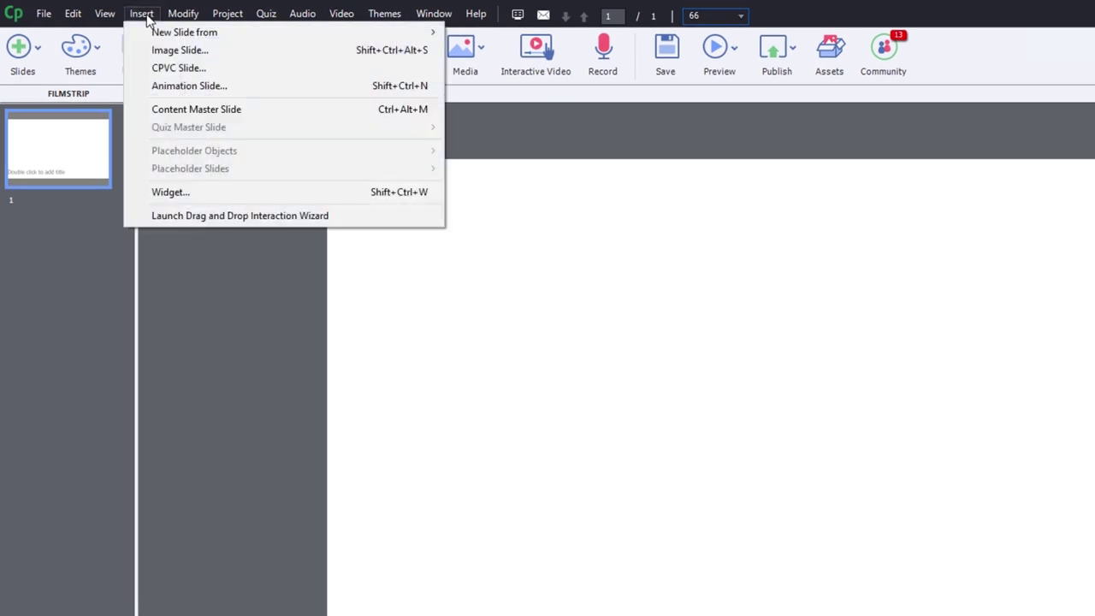
click(199, 69)
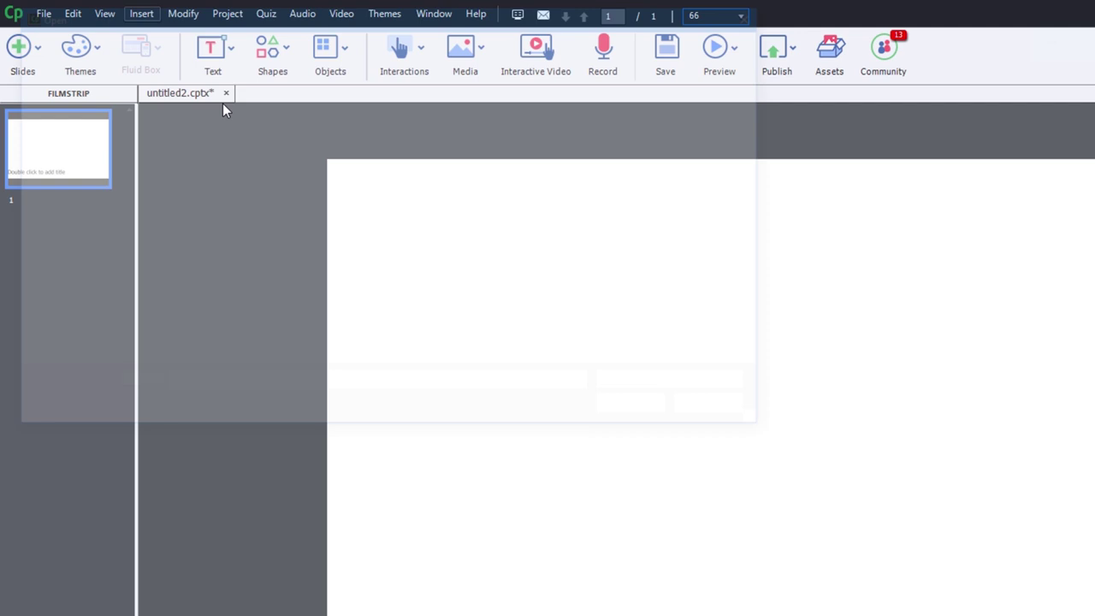
click(194, 136)
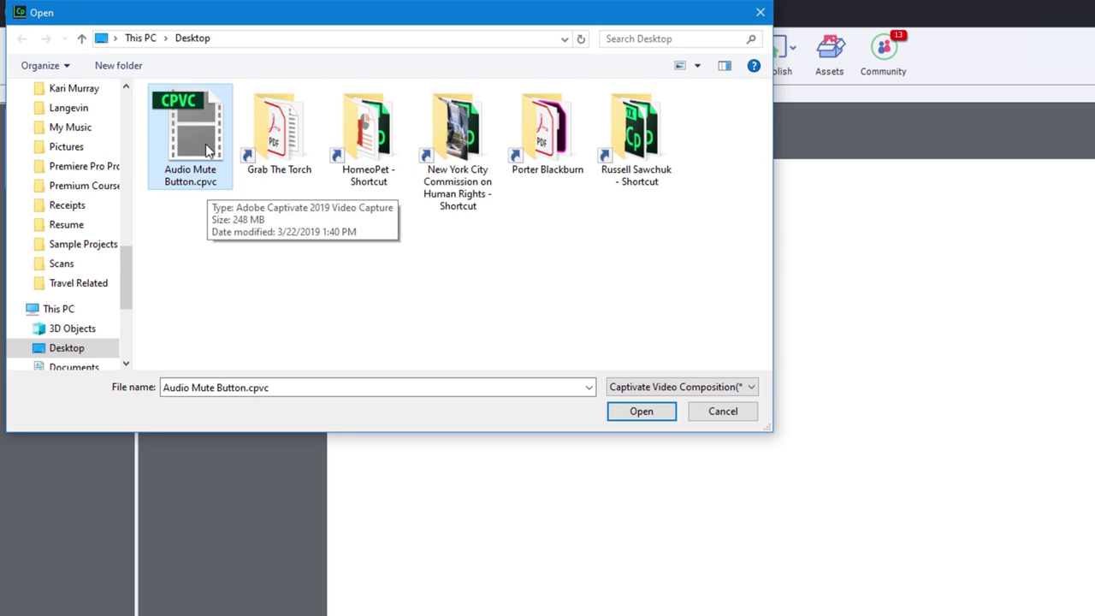
click(642, 410)
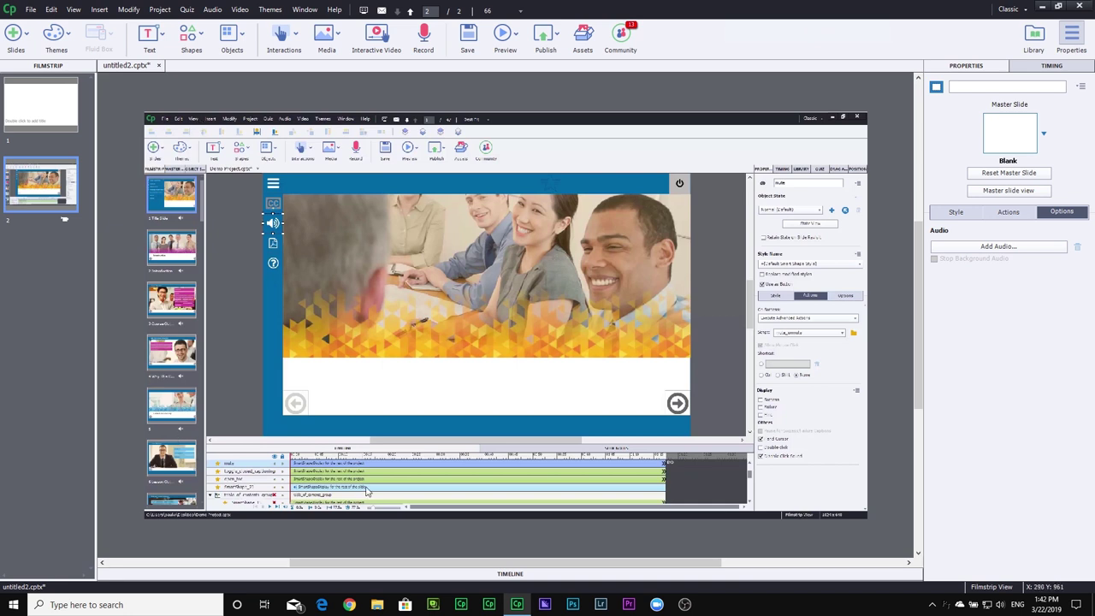
Step: Preview the video slide's timeline, then delete the blank slide 1 from the Filmstrip
click(510, 574)
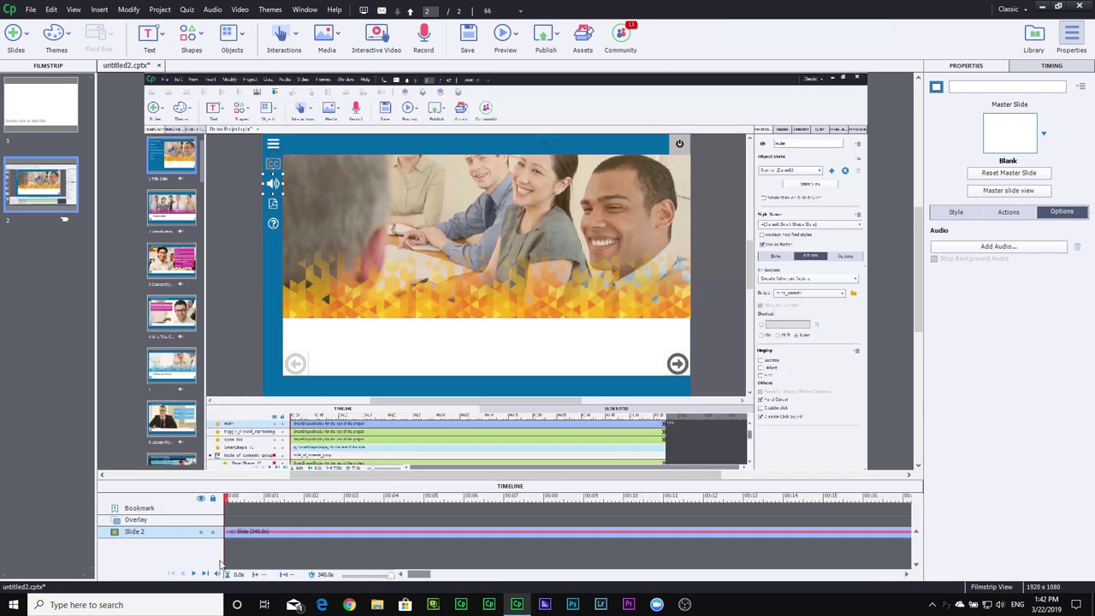
click(194, 574)
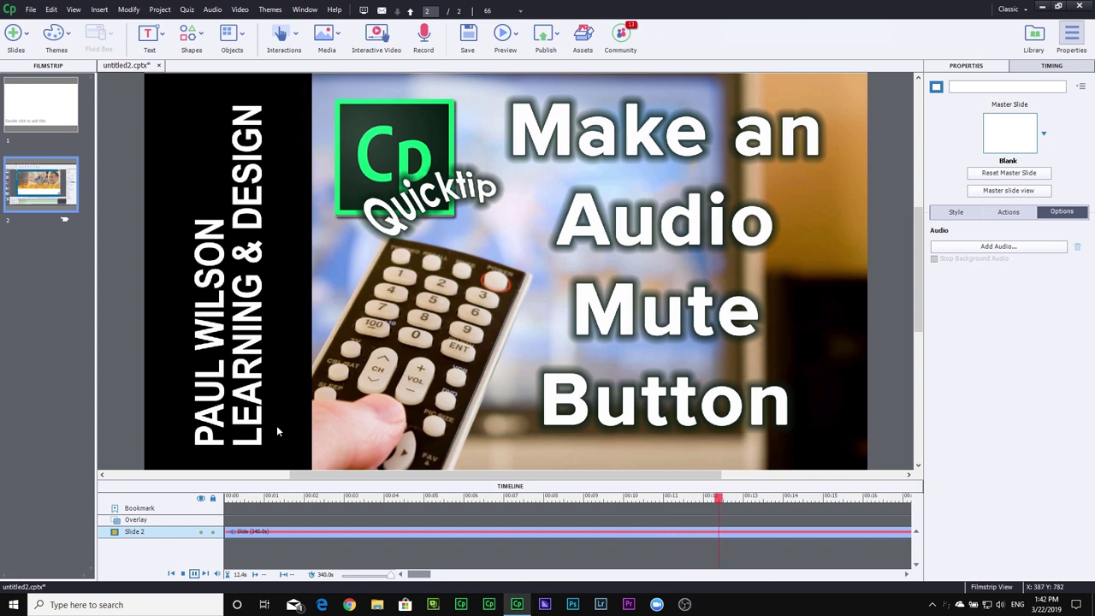
click(195, 282)
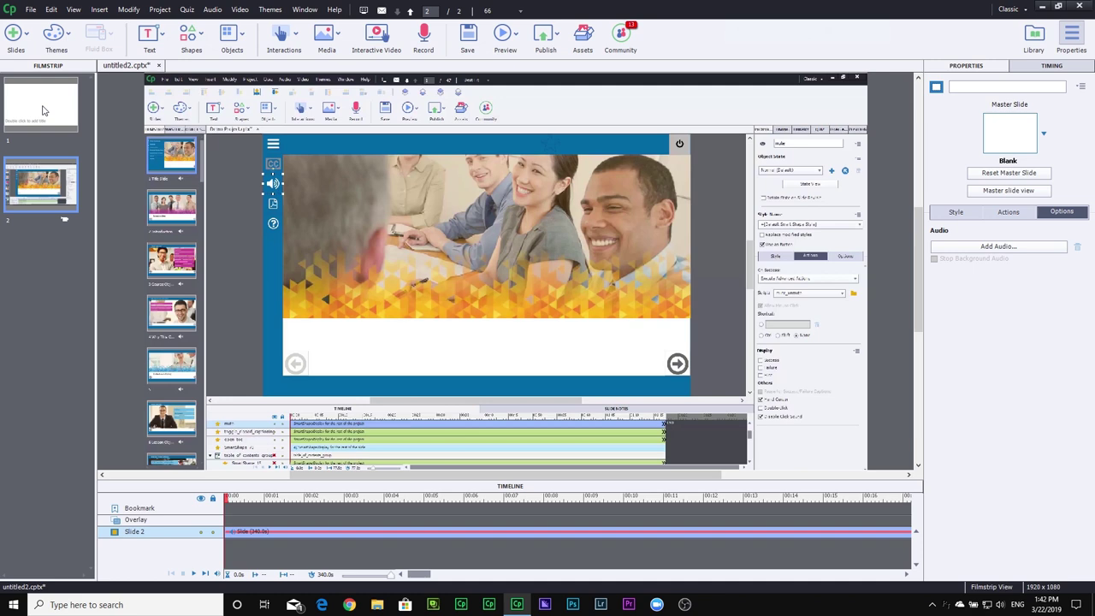
click(57, 141)
key(Delete)
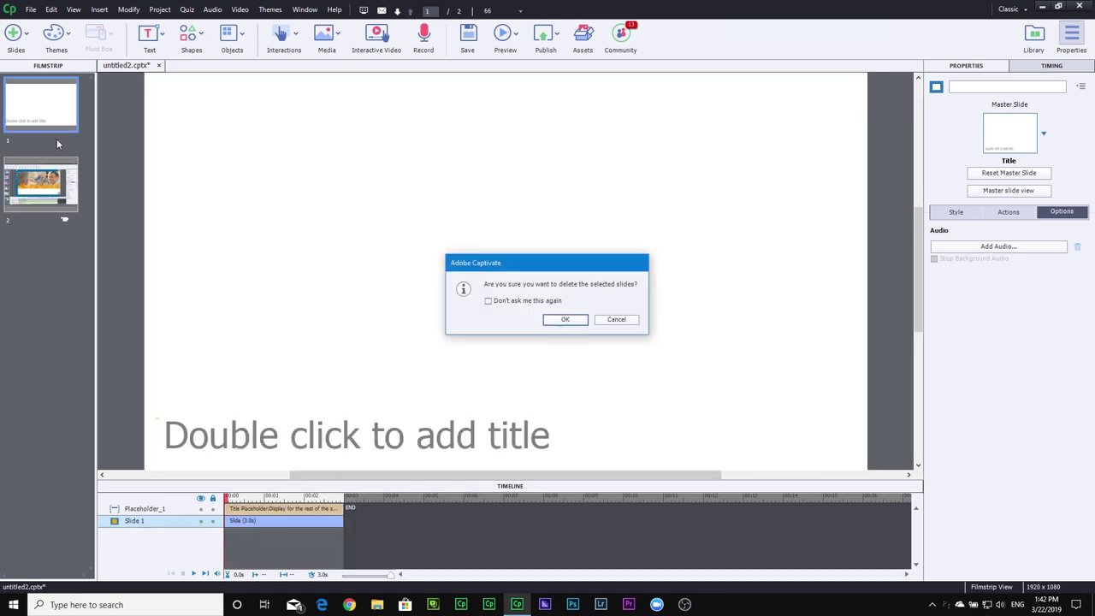
key(Return)
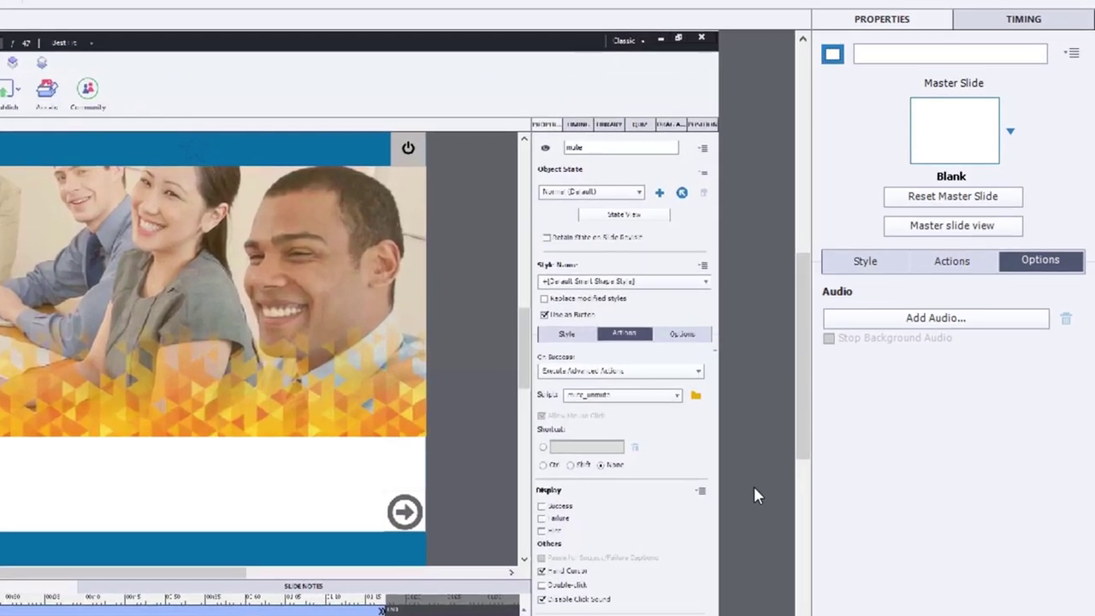
Step: Import Recording1.wav as the slide's narration and switch to its Closed Captioning view
click(969, 321)
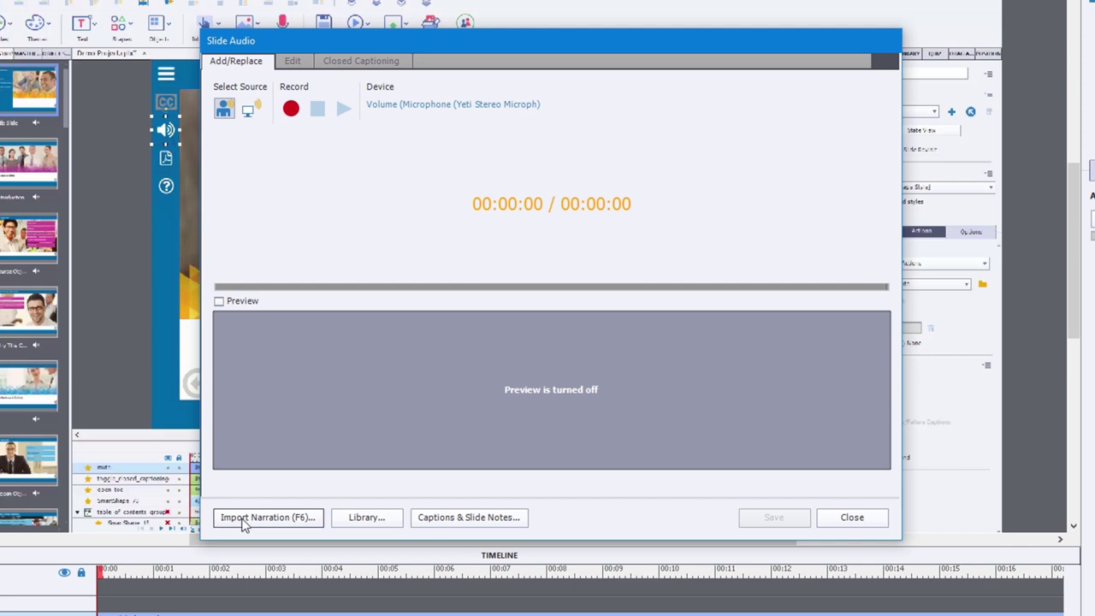
click(242, 518)
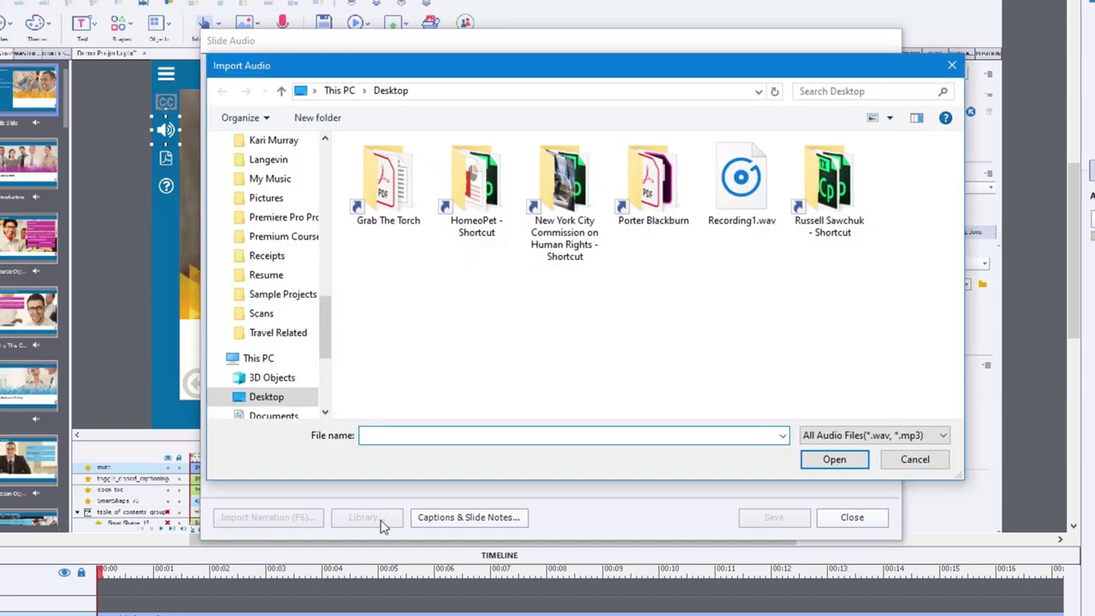
click(745, 205)
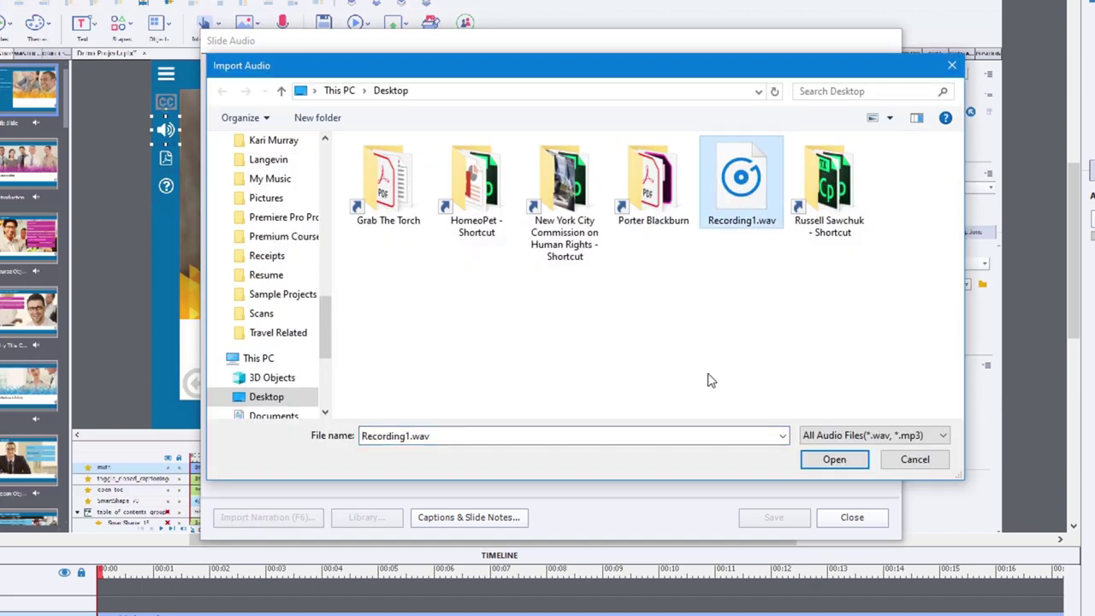
click(835, 460)
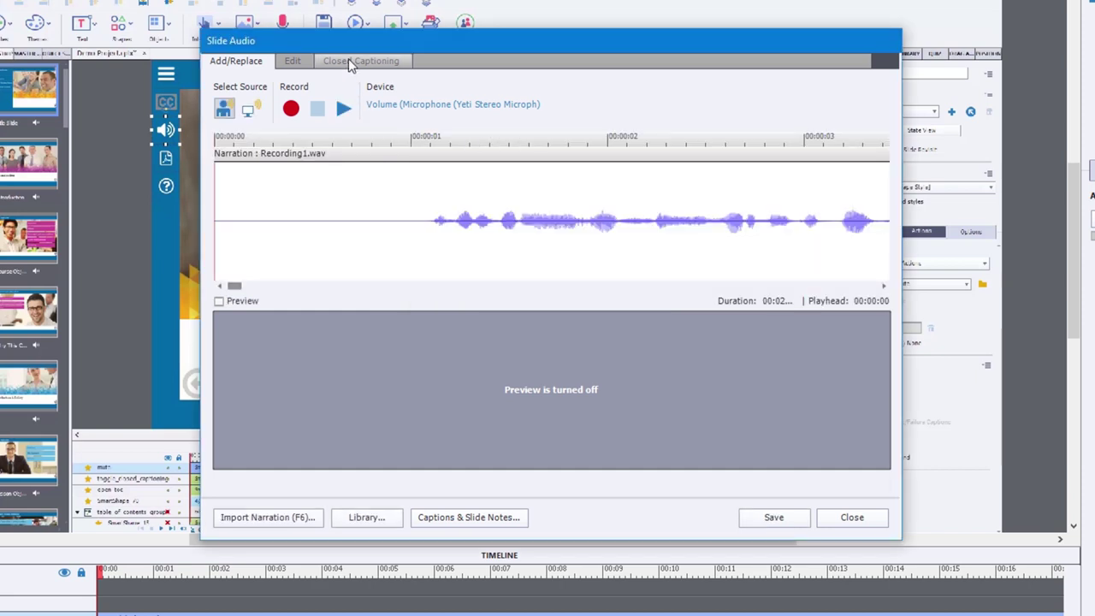
click(349, 59)
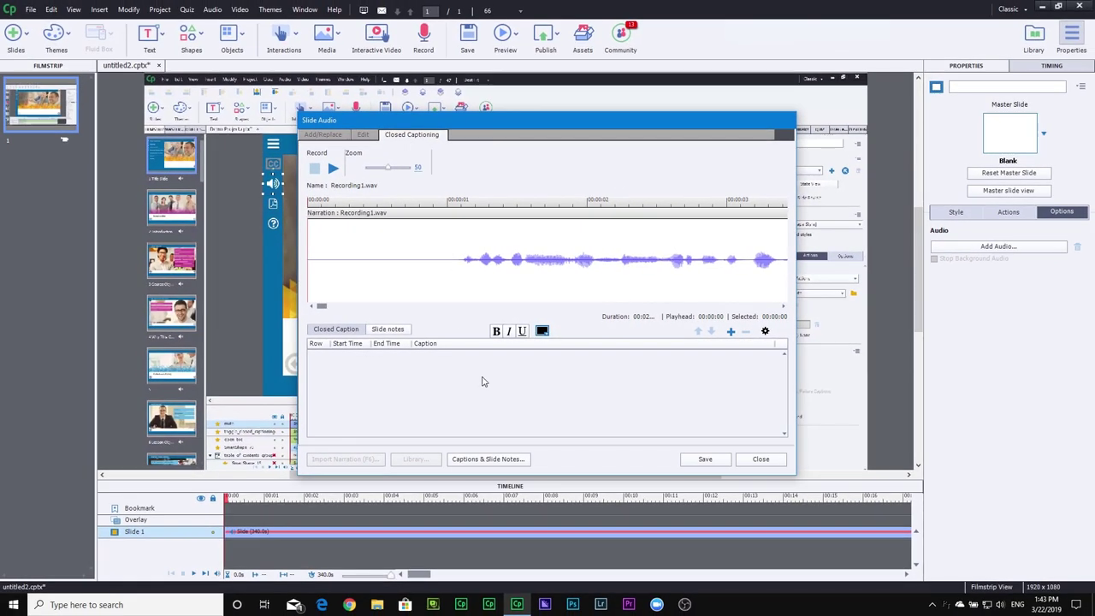
Step: Open captions.txt in Notepad, select its first sentence, and return to Captivate's caption editor
click(1092, 612)
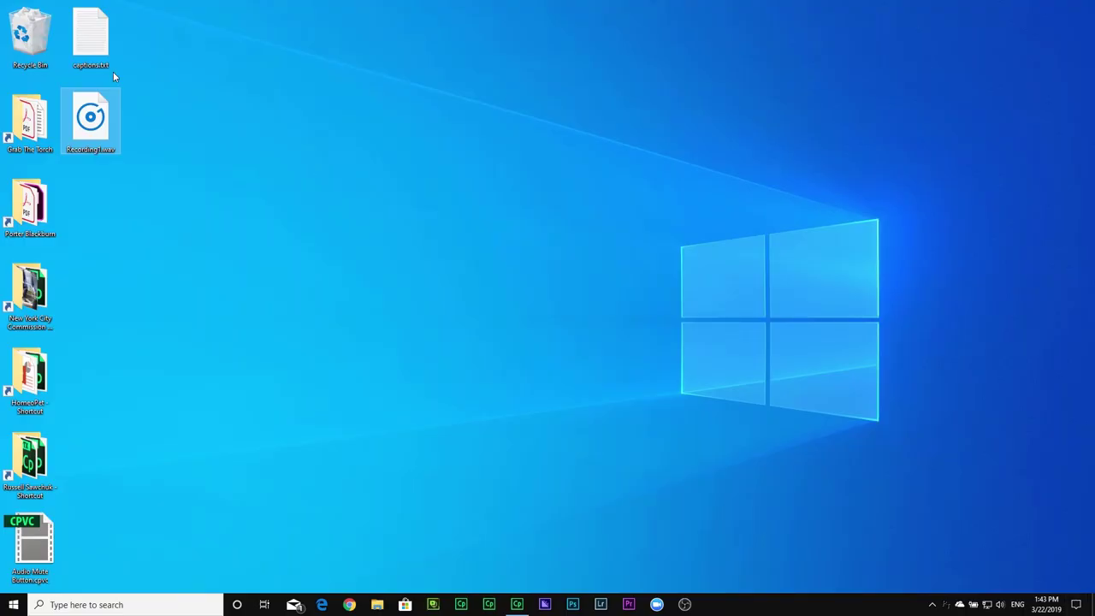
double_click(91, 47)
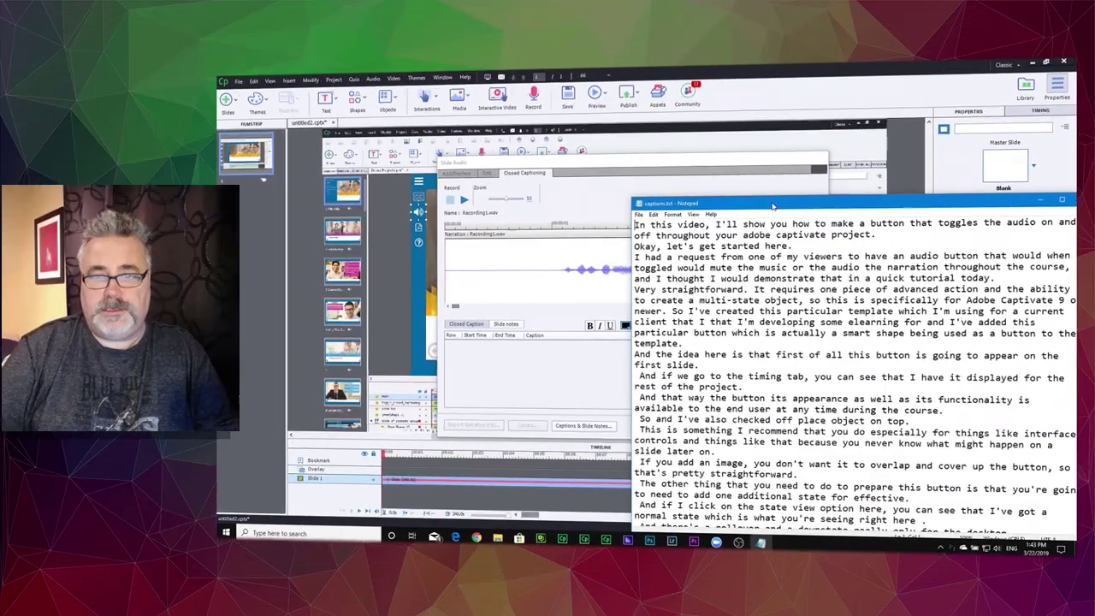
drag(878, 235, 636, 225)
key(ctrl+c)
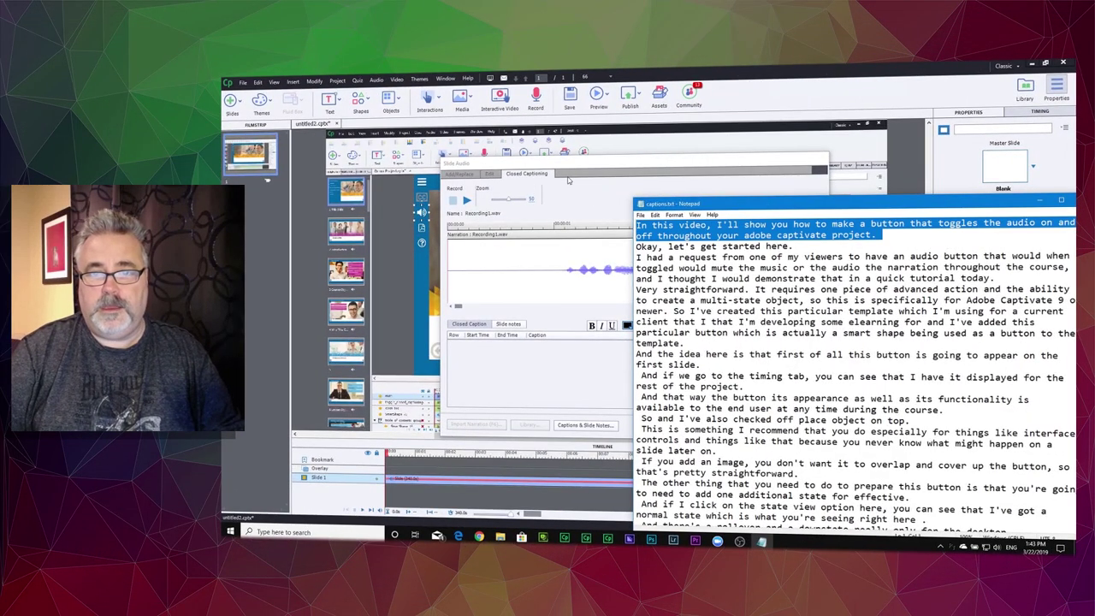
click(555, 161)
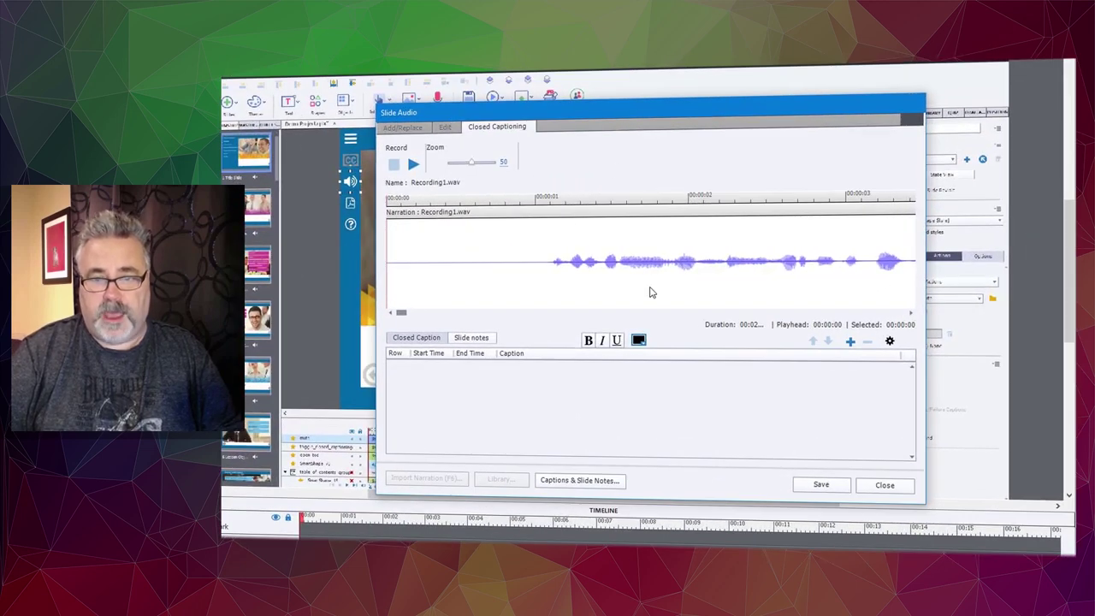
Step: Add caption row 1 at about 1 second with the transcript's pasted opening sentence
click(551, 201)
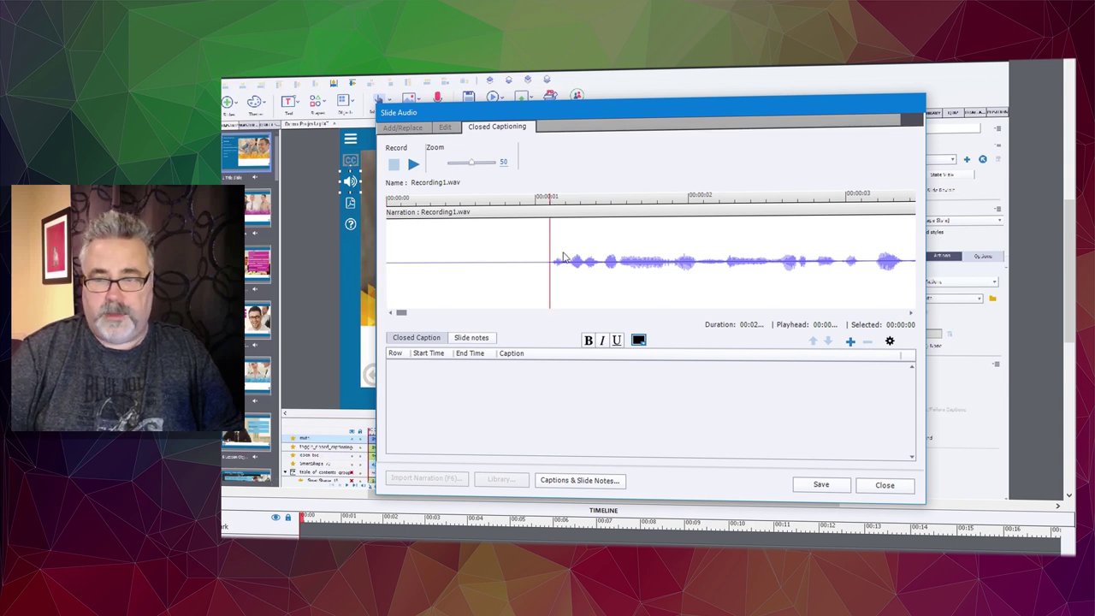
click(851, 342)
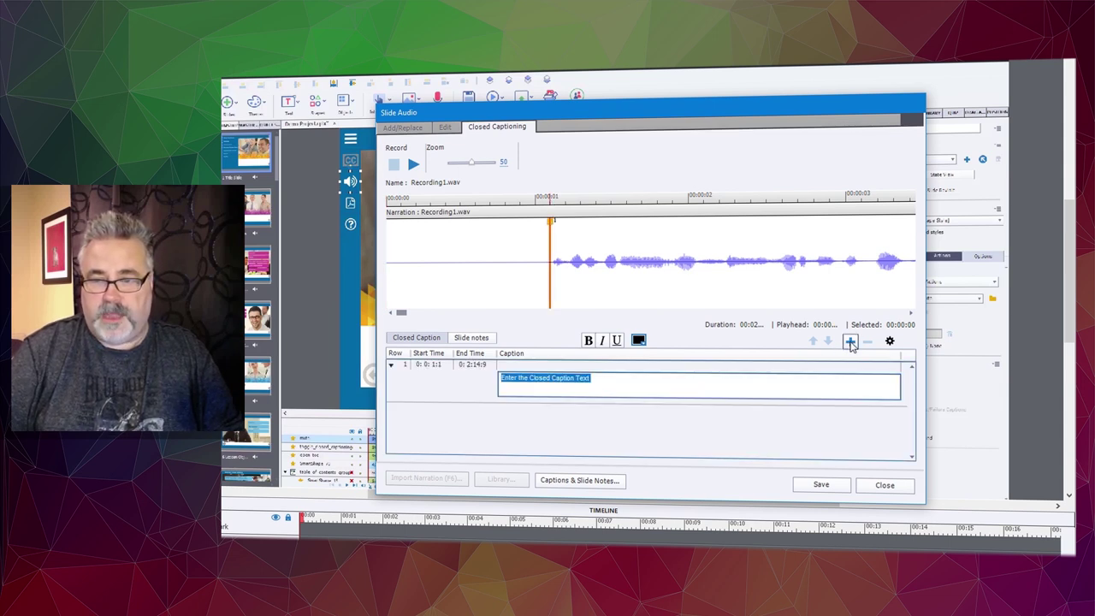
key(ctrl+v)
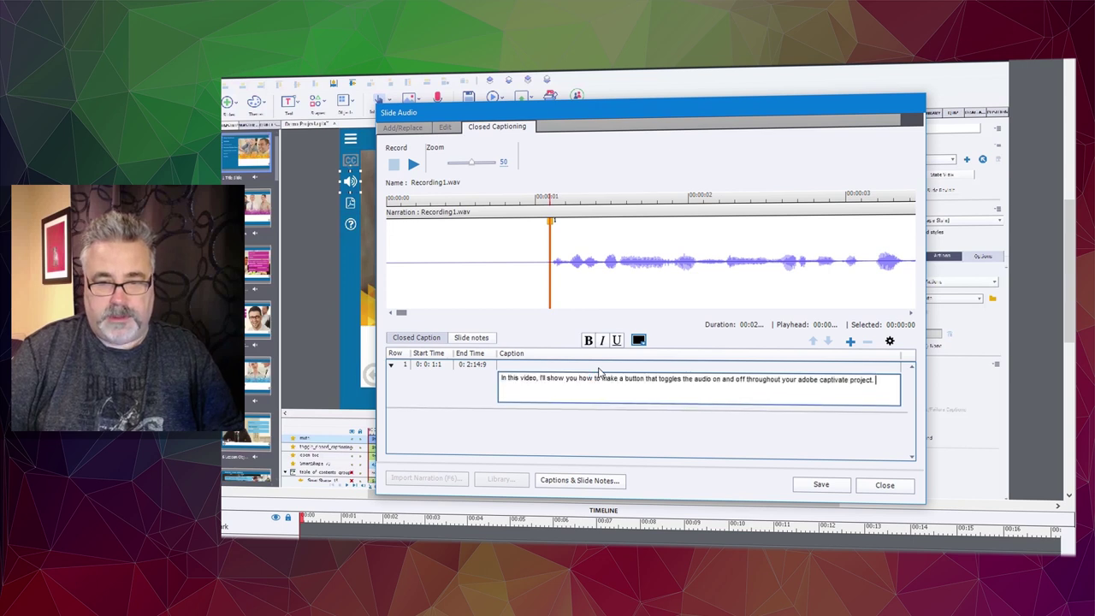
Step: Play the narration to check caption timing, leaving the playhead just before 00:00:15
click(414, 166)
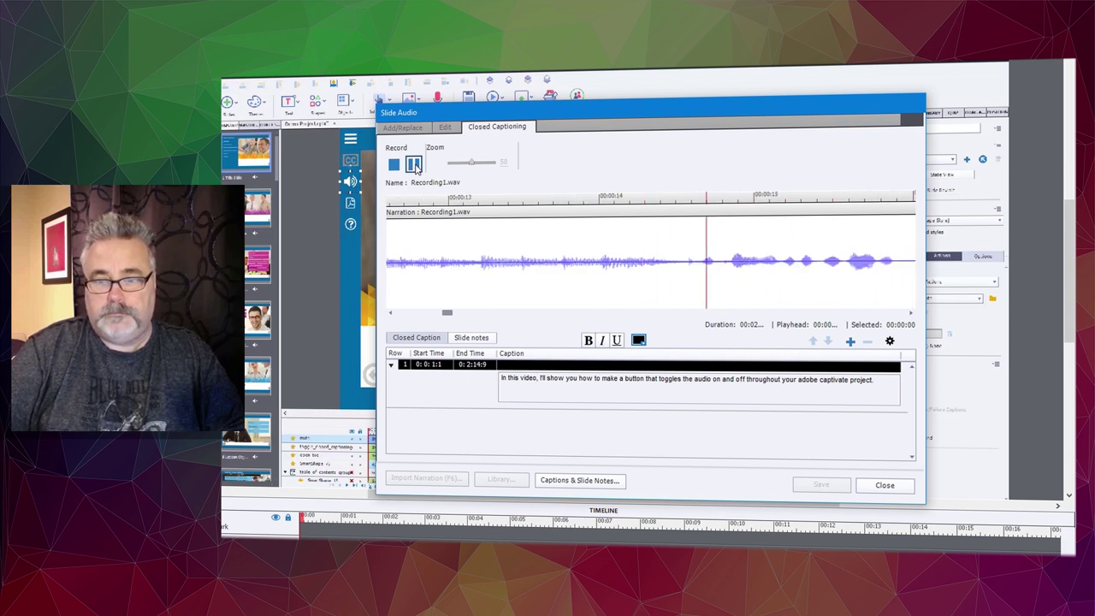
click(415, 166)
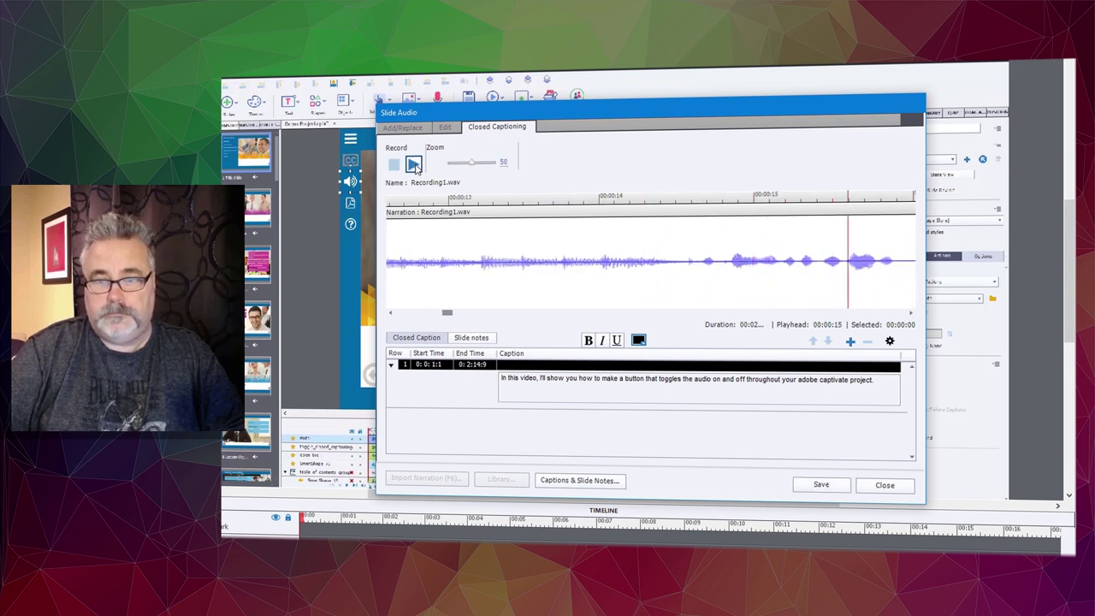
click(706, 204)
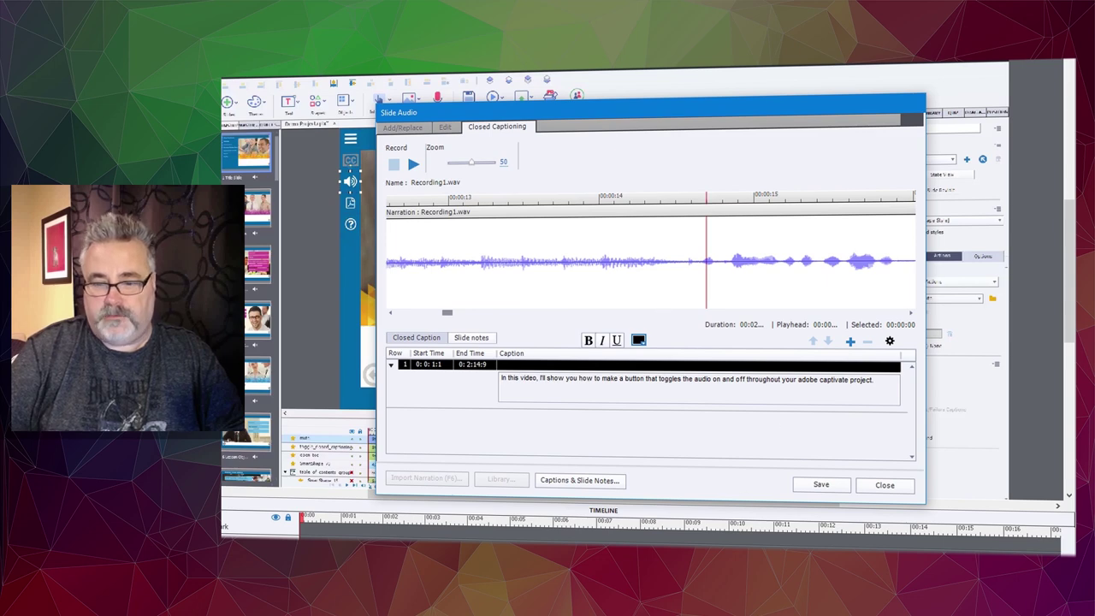
key(alt+Tab)
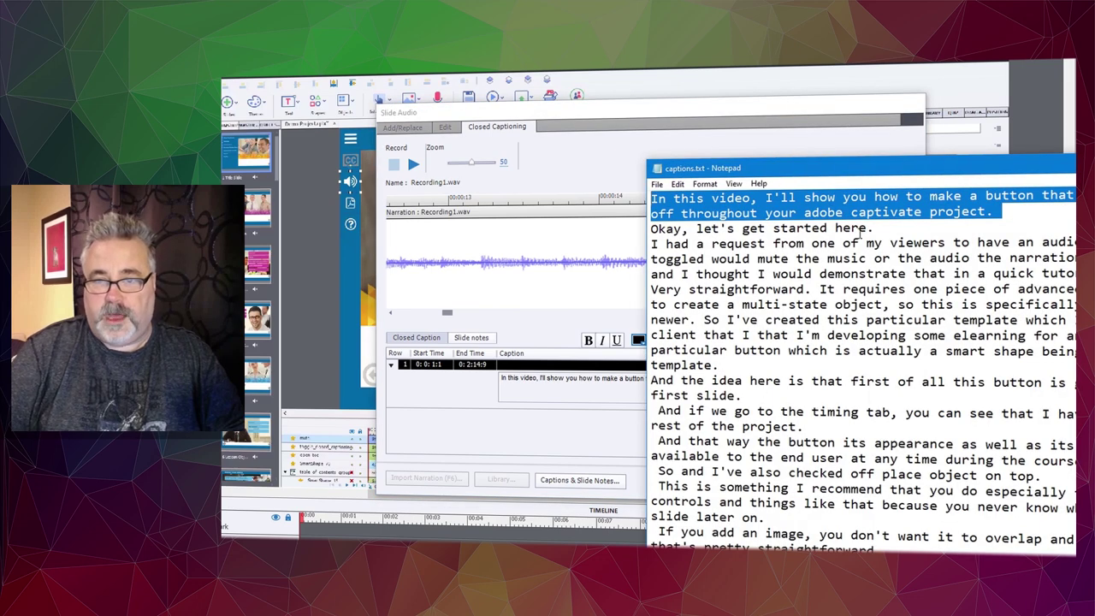
Step: Add caption row 2 at 0:0:14:7 reading "Okay, let's get started here."
drag(880, 230, 652, 229)
key(ctrl+c)
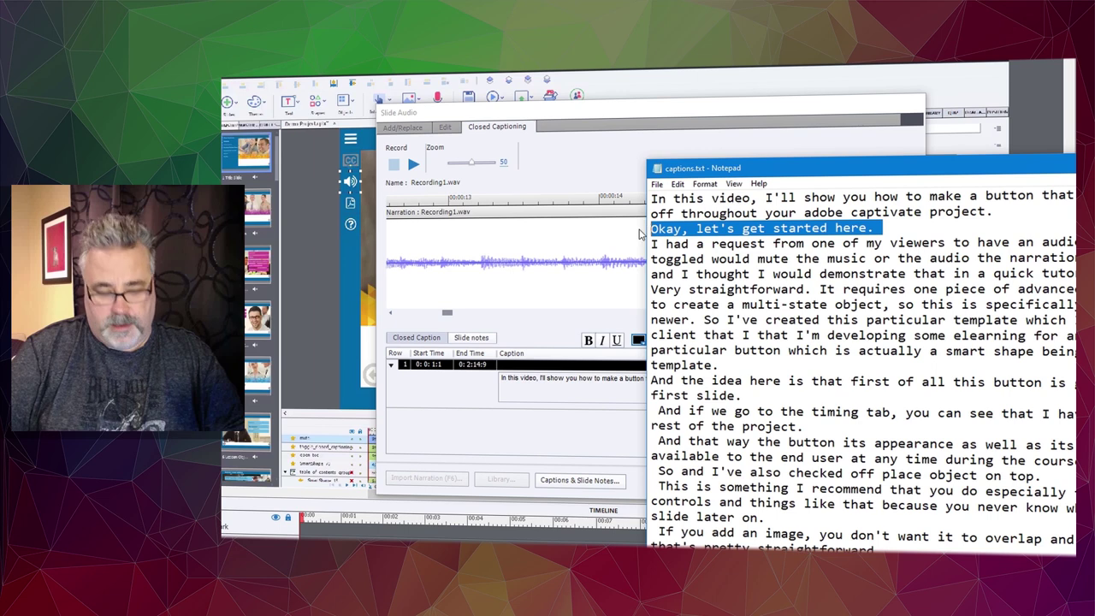
click(643, 113)
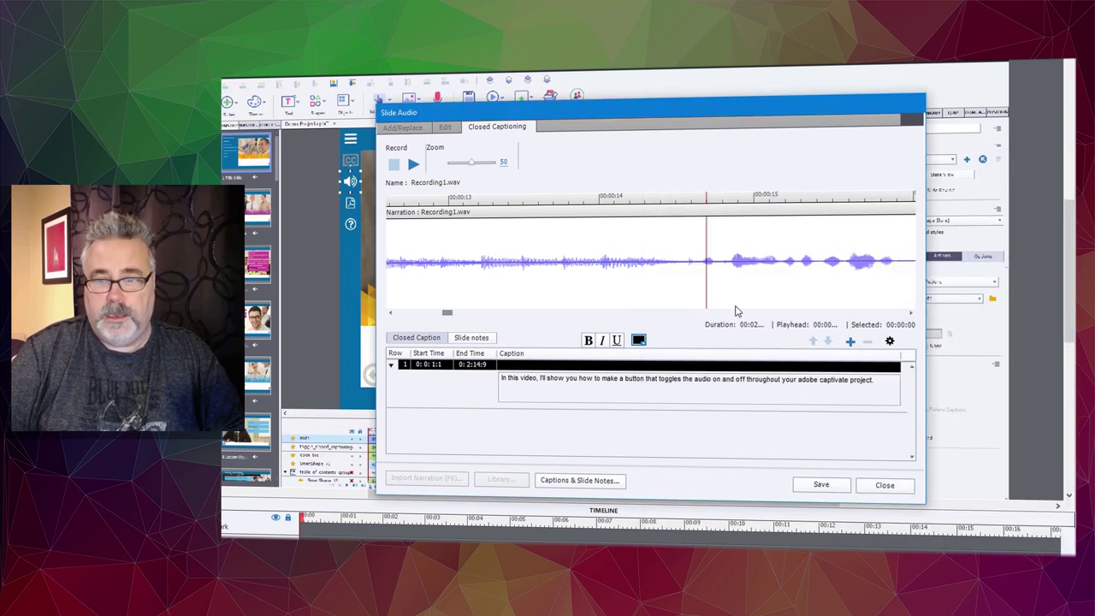
click(850, 341)
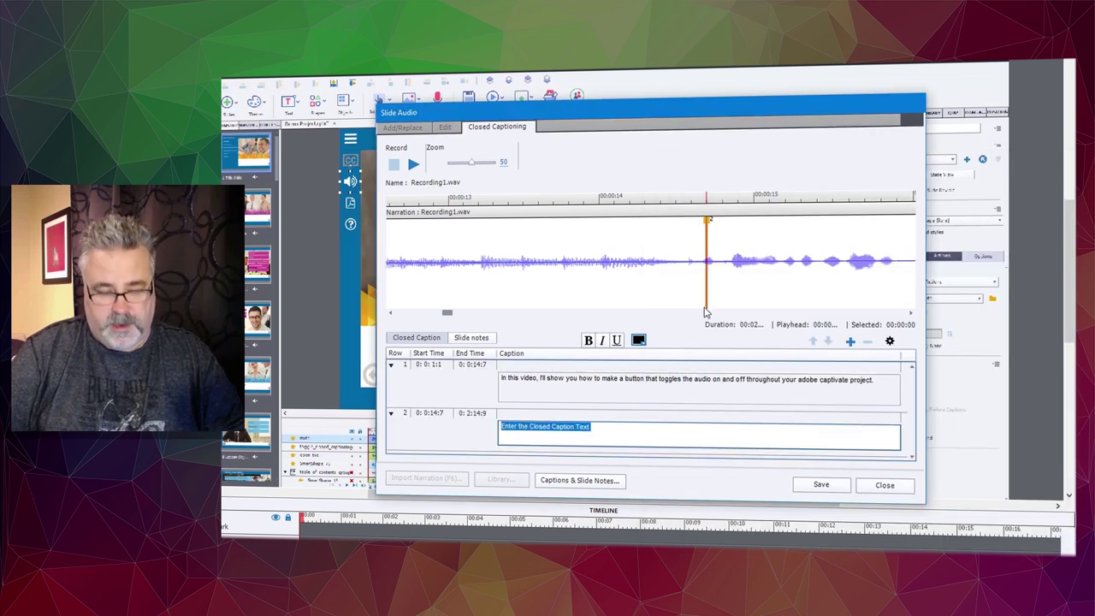
key(ctrl+v)
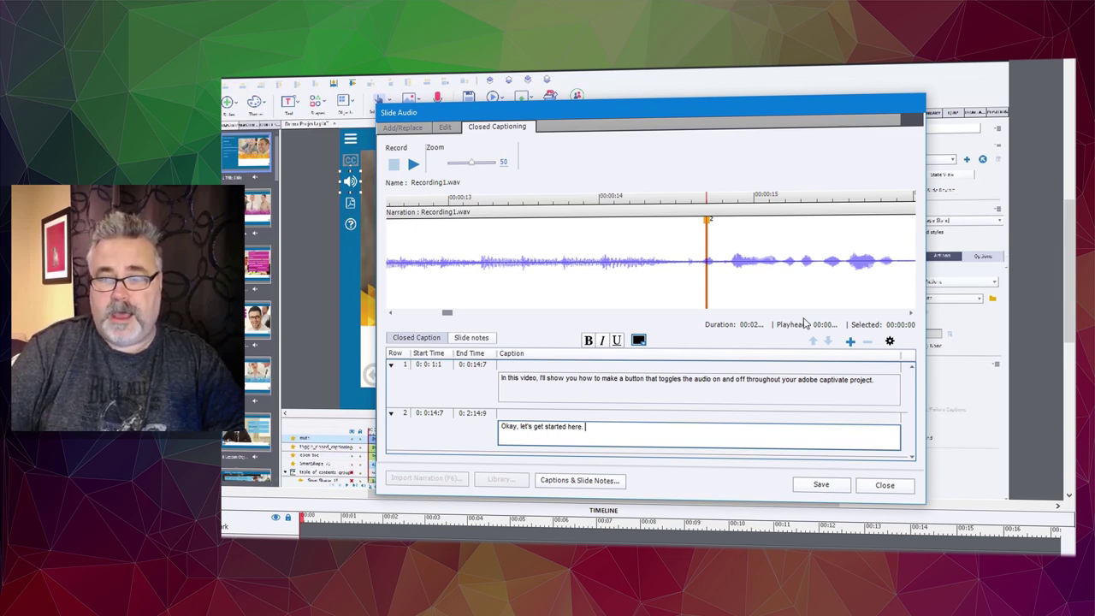
click(890, 342)
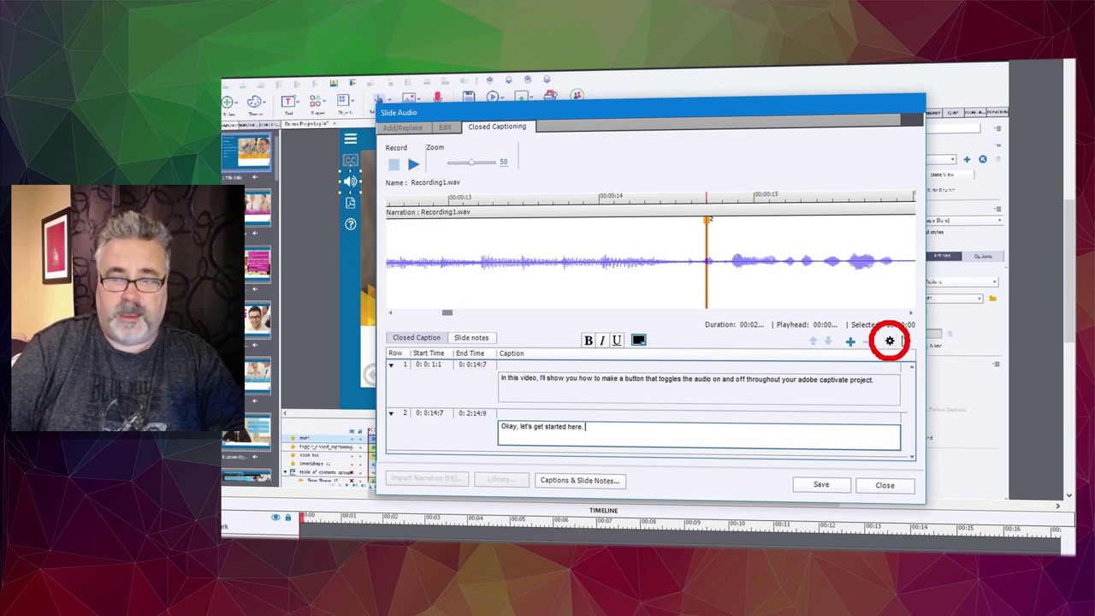
Step: In CC Settings, give captions a dark grey 100% opaque background and white, middle-aligned text
click(890, 342)
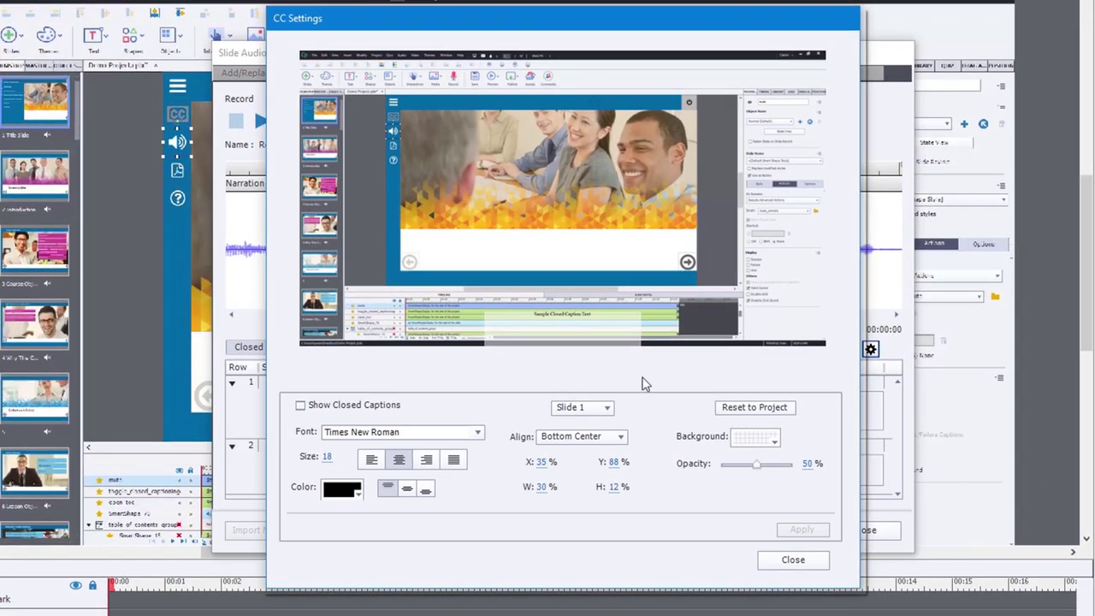
click(755, 438)
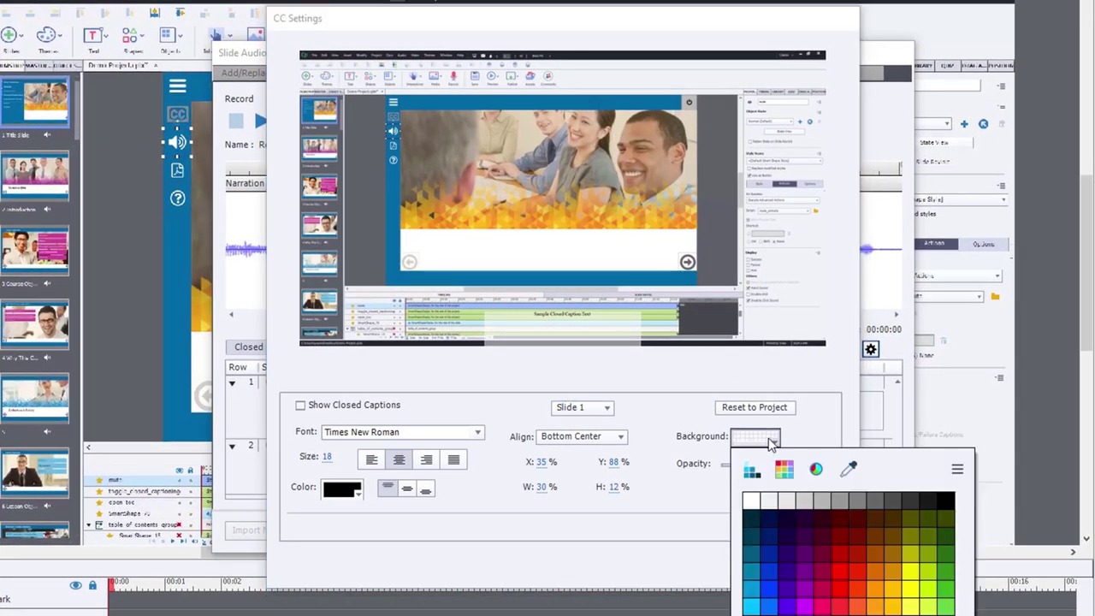
click(931, 508)
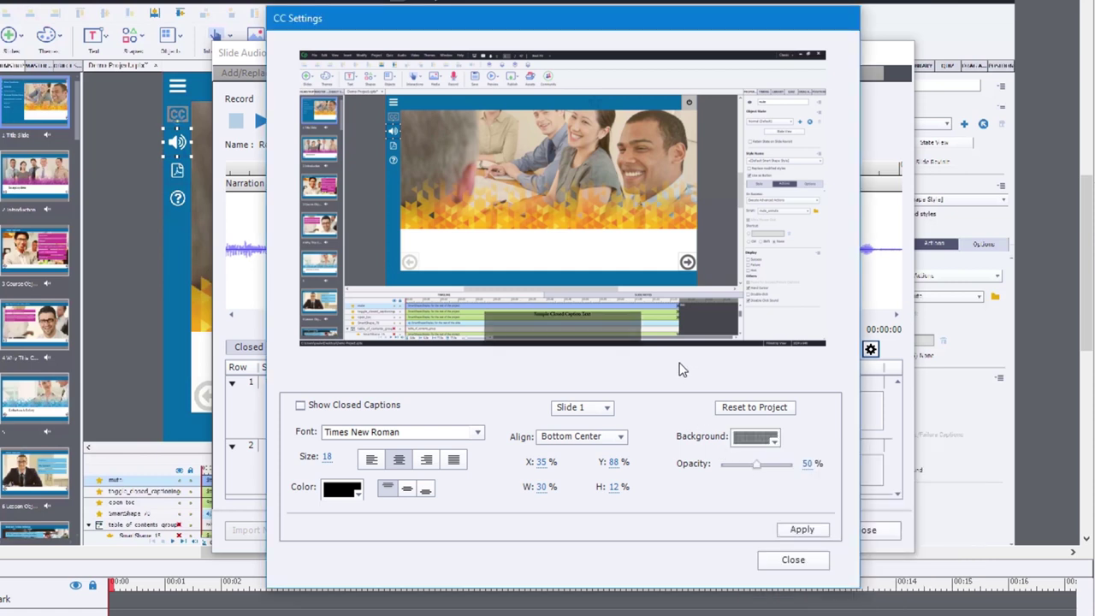
drag(758, 464, 822, 469)
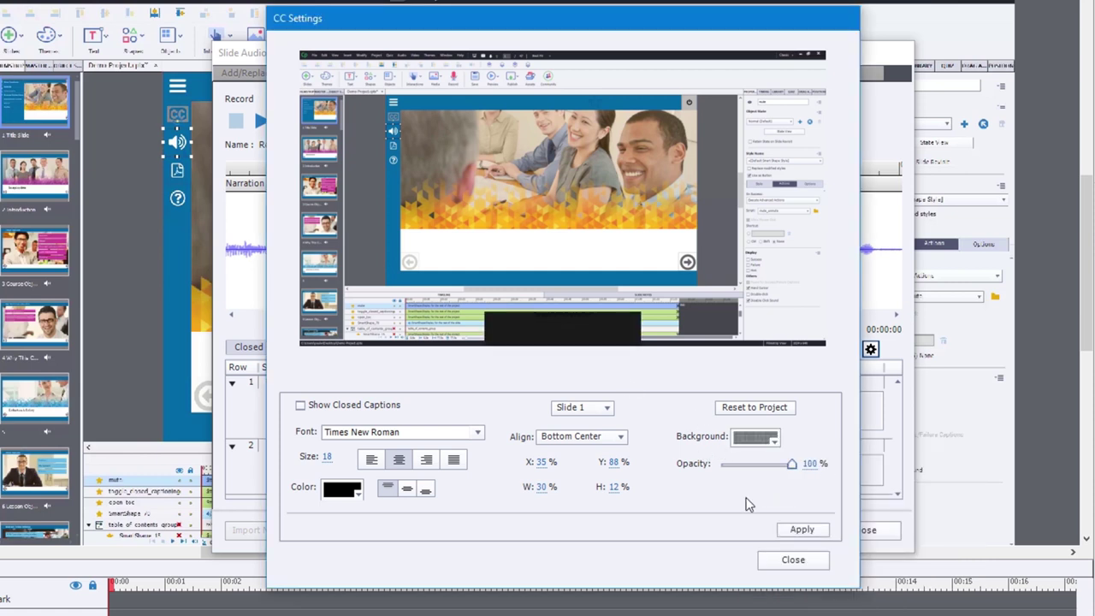
click(350, 490)
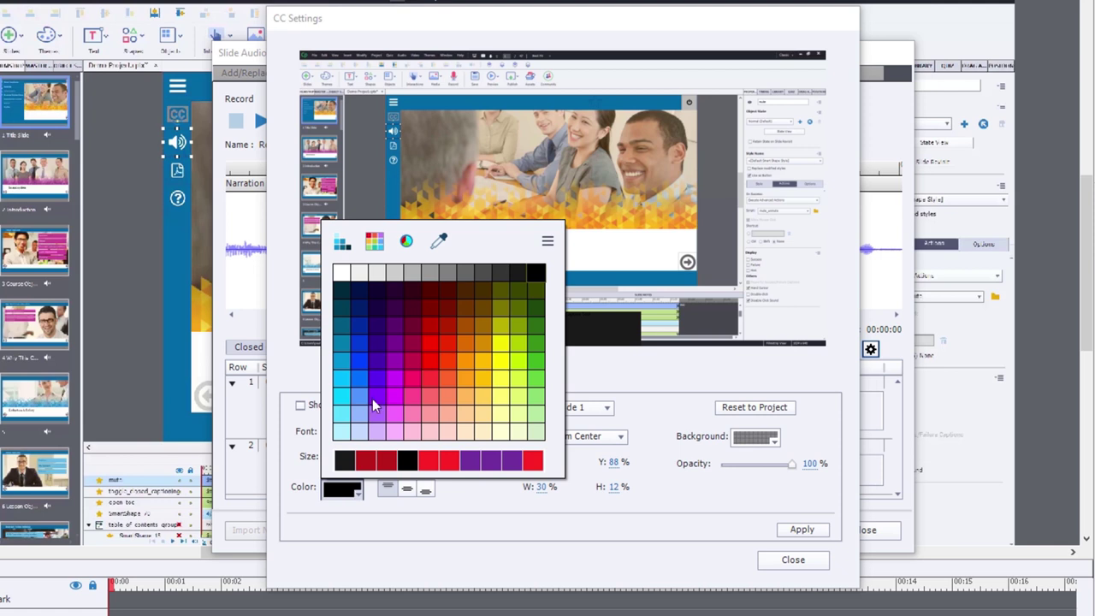
click(345, 272)
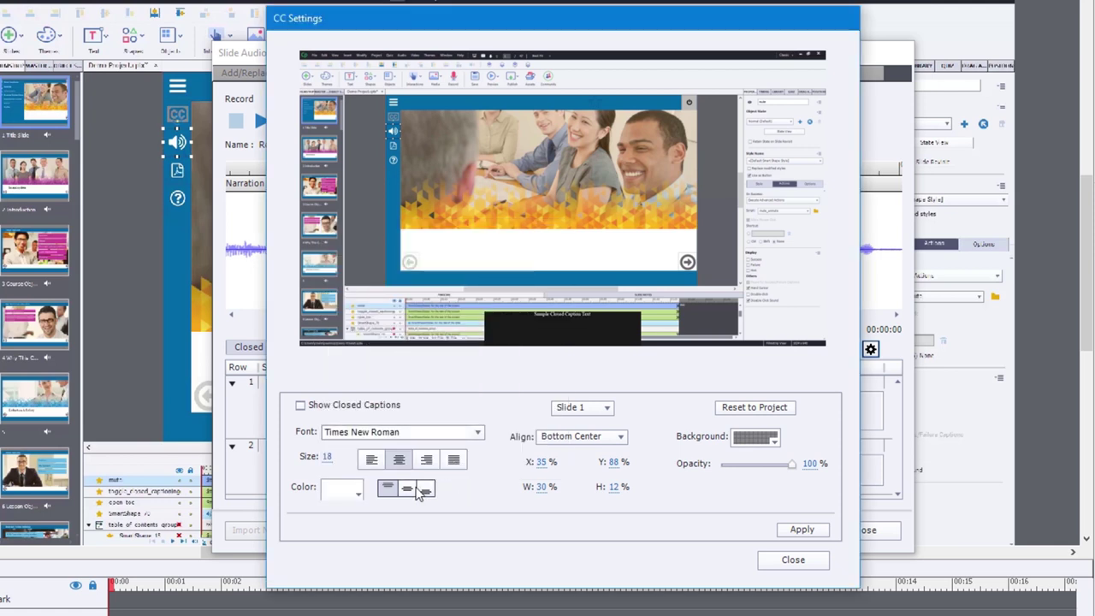
click(407, 490)
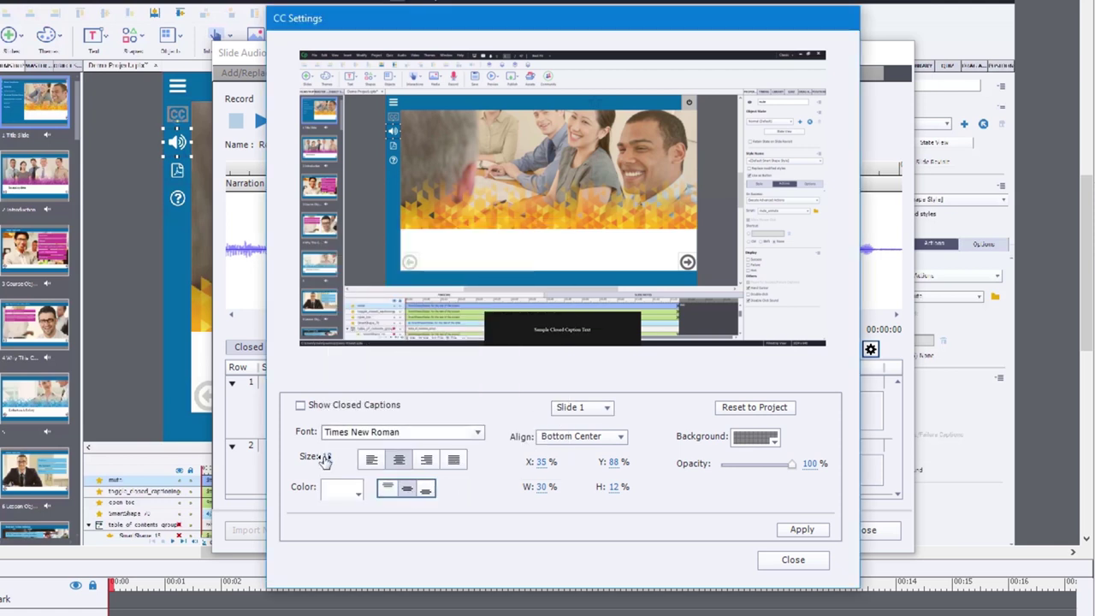
Step: Set the caption font to Arial size 24, move the caption higher, and apply
click(328, 456)
text(24)
key(Return)
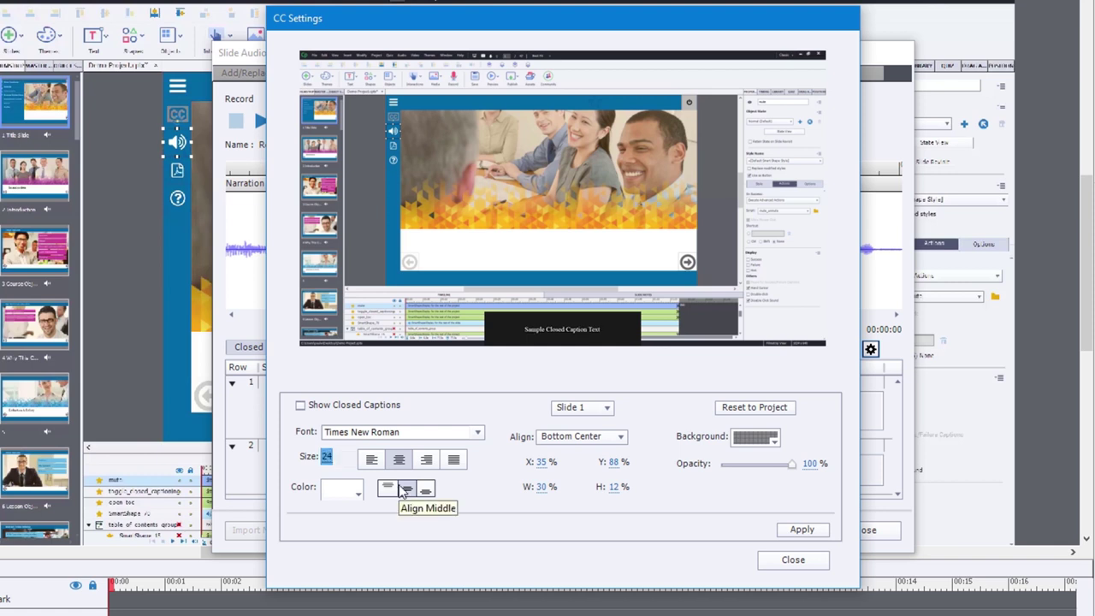
click(396, 431)
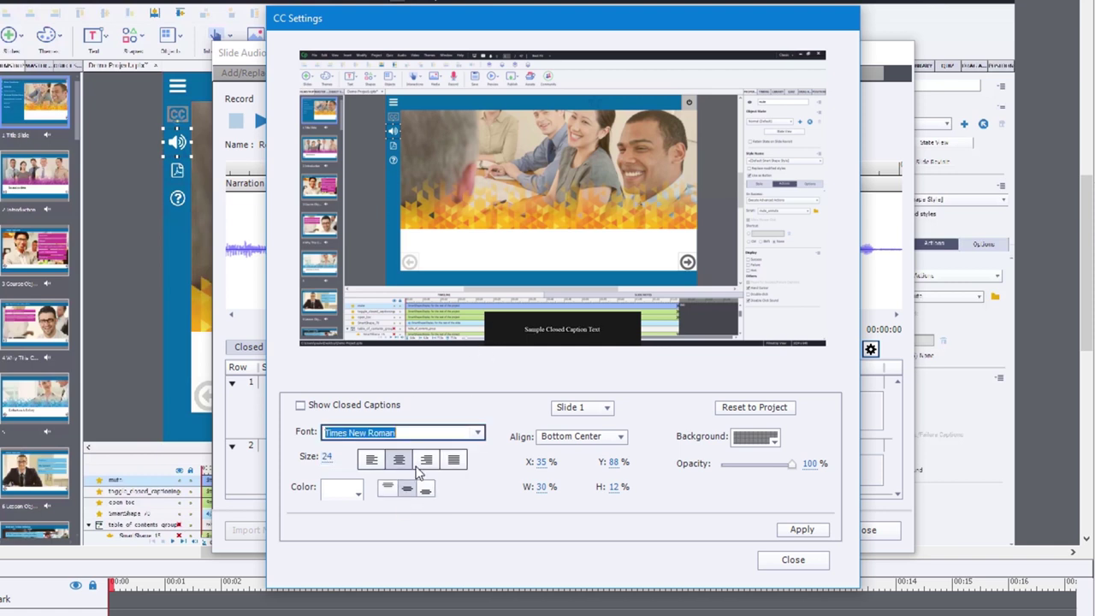
text(Arial)
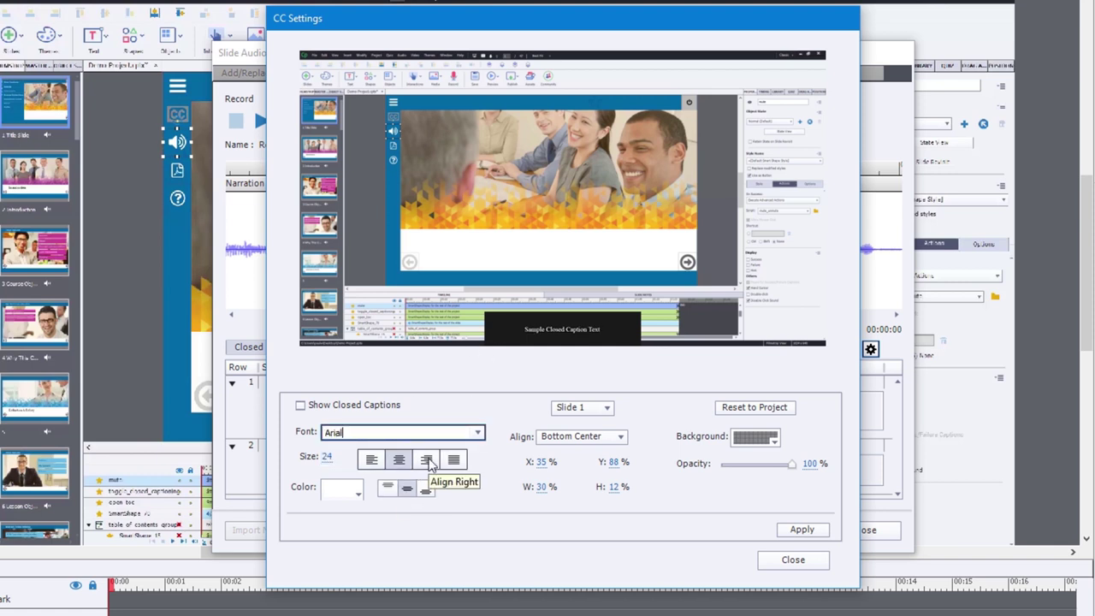
key(Return)
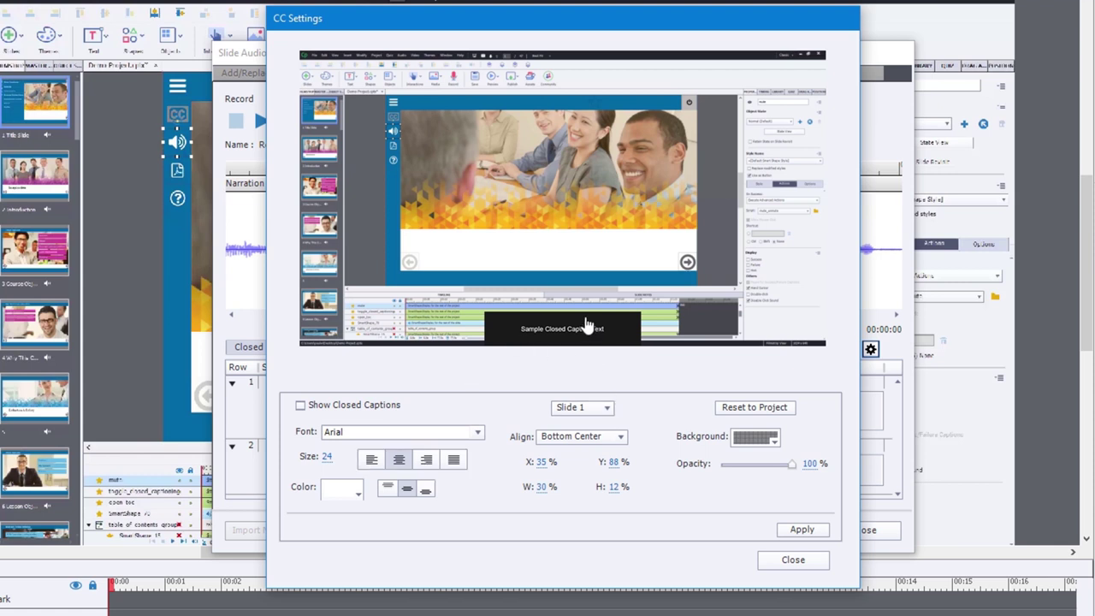
drag(587, 327, 578, 250)
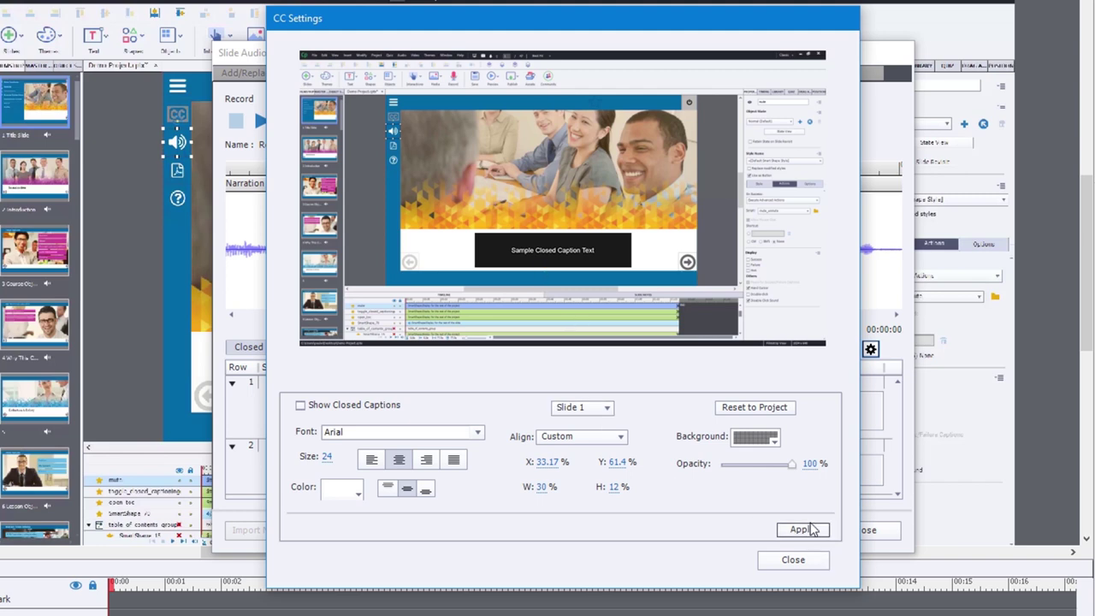
click(803, 530)
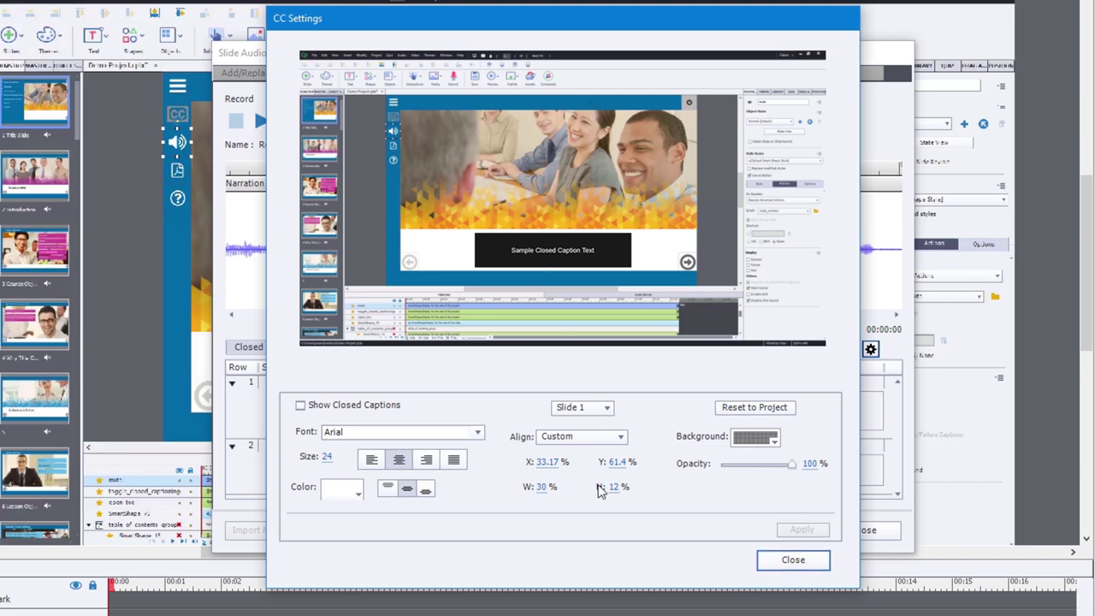
Step: Close CC Settings and save the two captions in the Slide Audio dialog
click(770, 559)
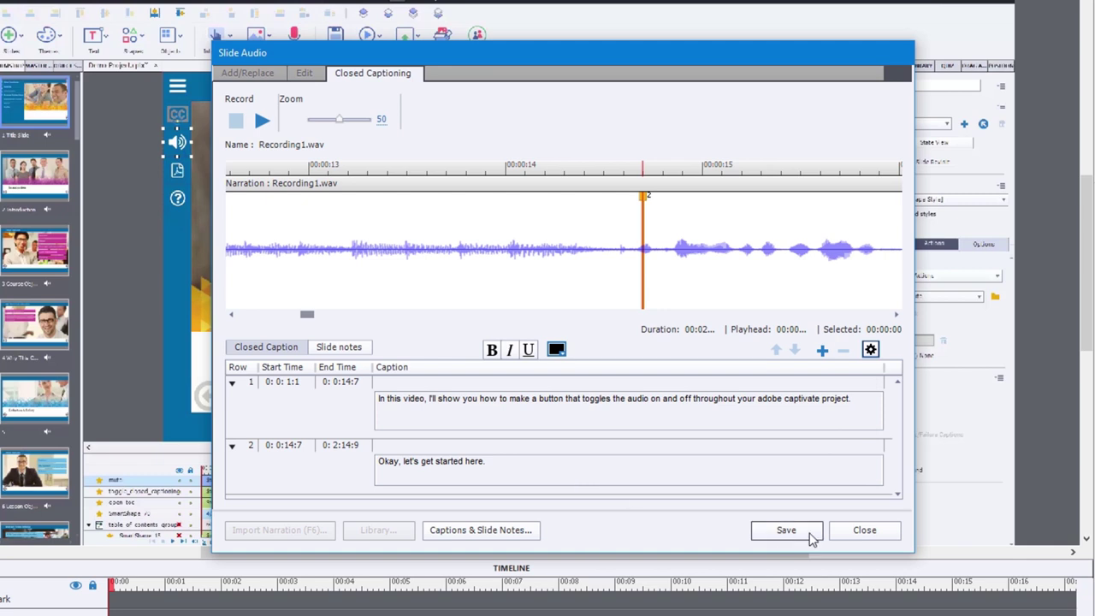
click(786, 530)
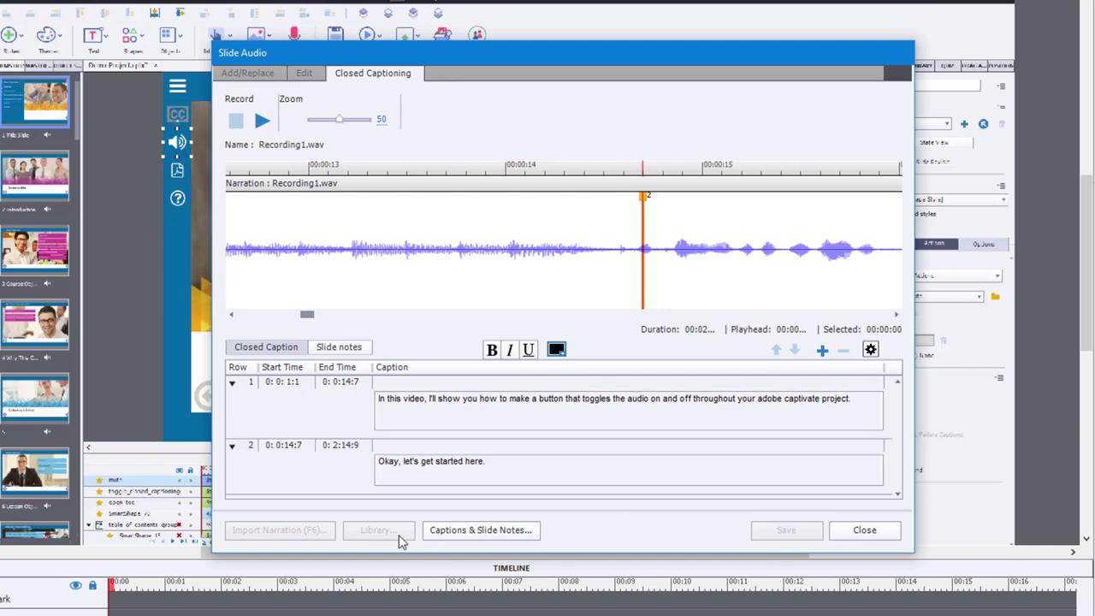